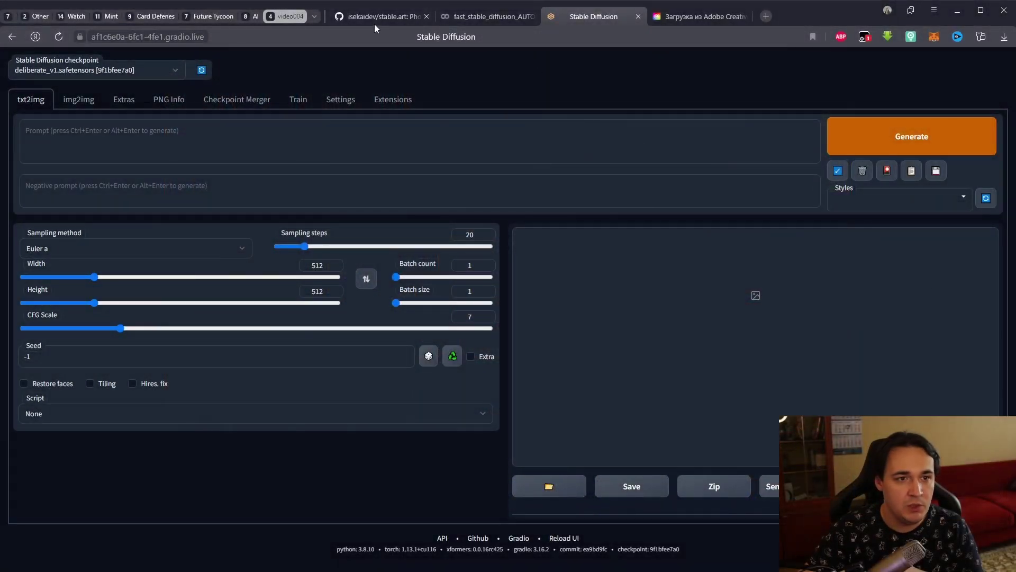
- Download the stable.art plugin's CCX file from its GitHub page, then go to the Creative Cloud download page
click(373, 20)
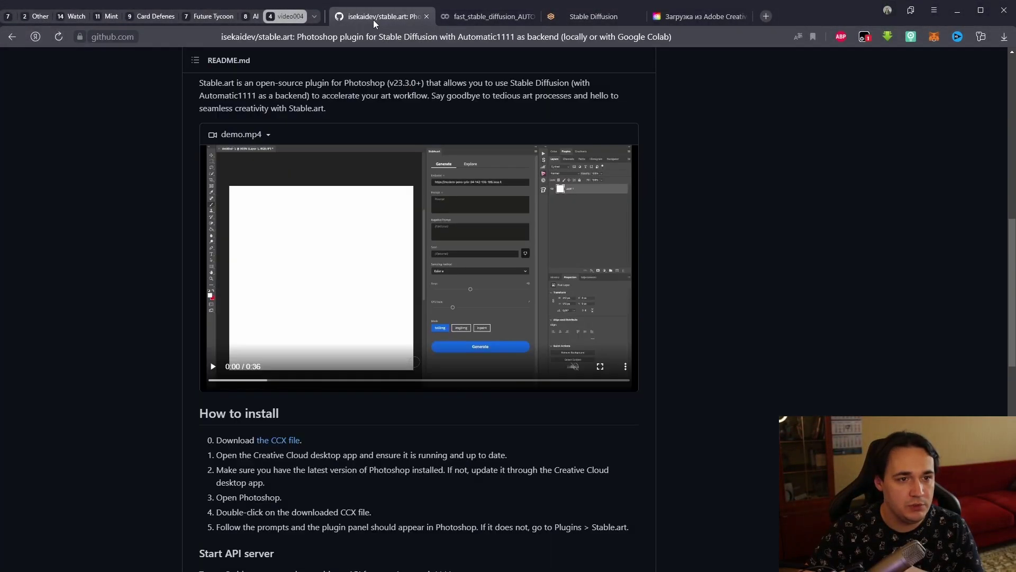
click(275, 441)
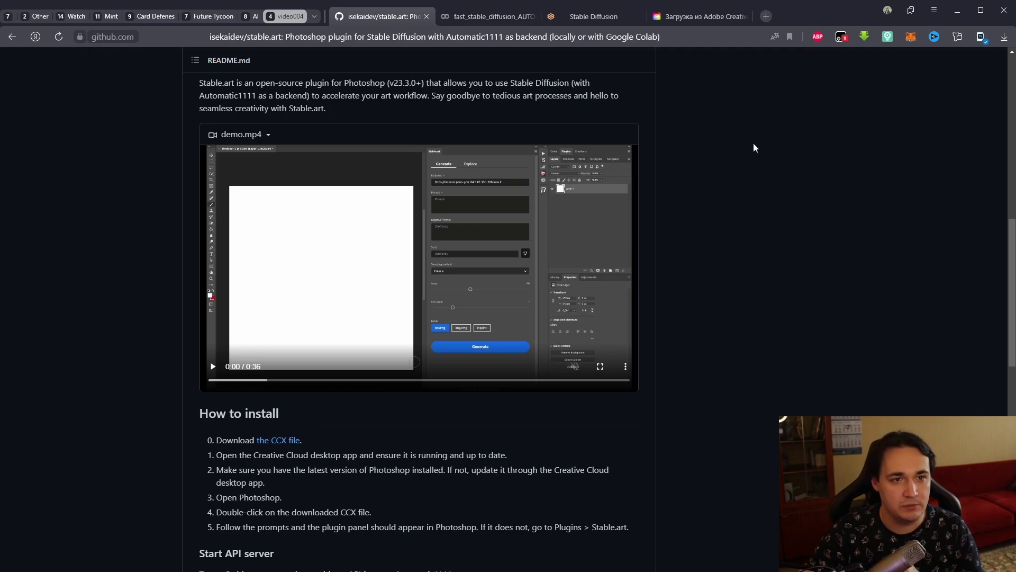
click(687, 24)
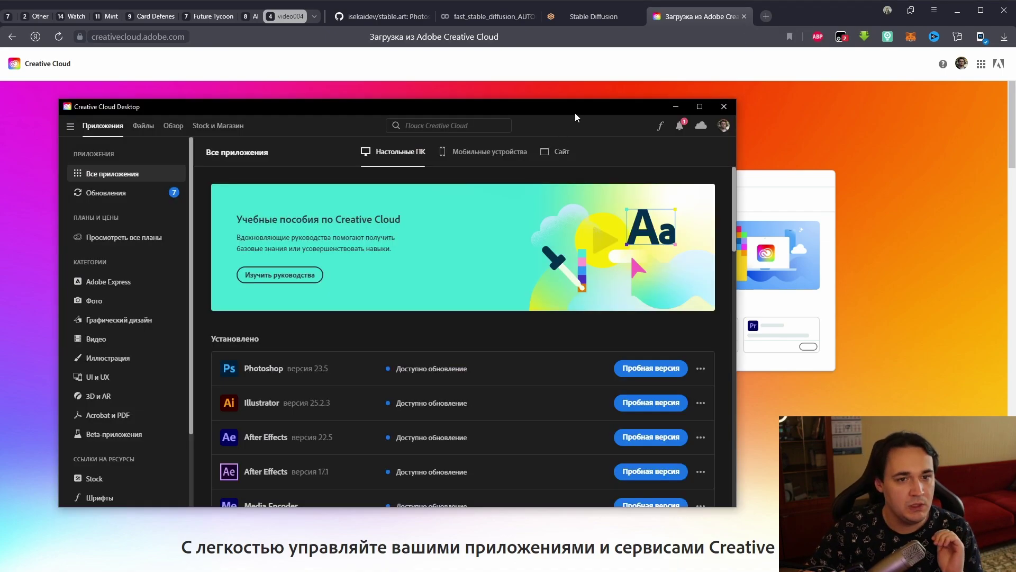
- Drop the downloaded stable.art .ccx file into Creative Cloud's plugin management
drag(581, 102, 643, 108)
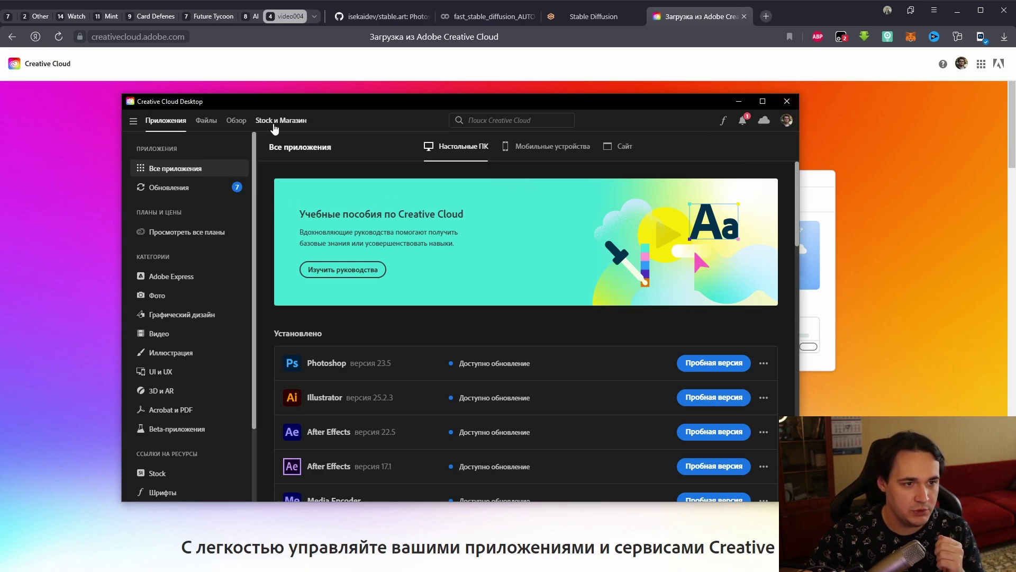
click(275, 122)
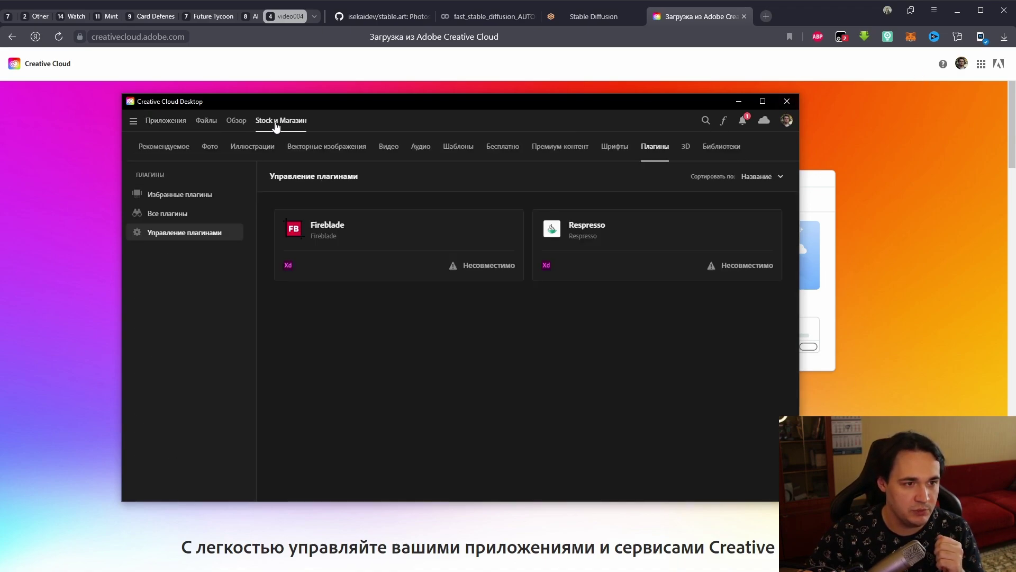
click(178, 214)
click(183, 232)
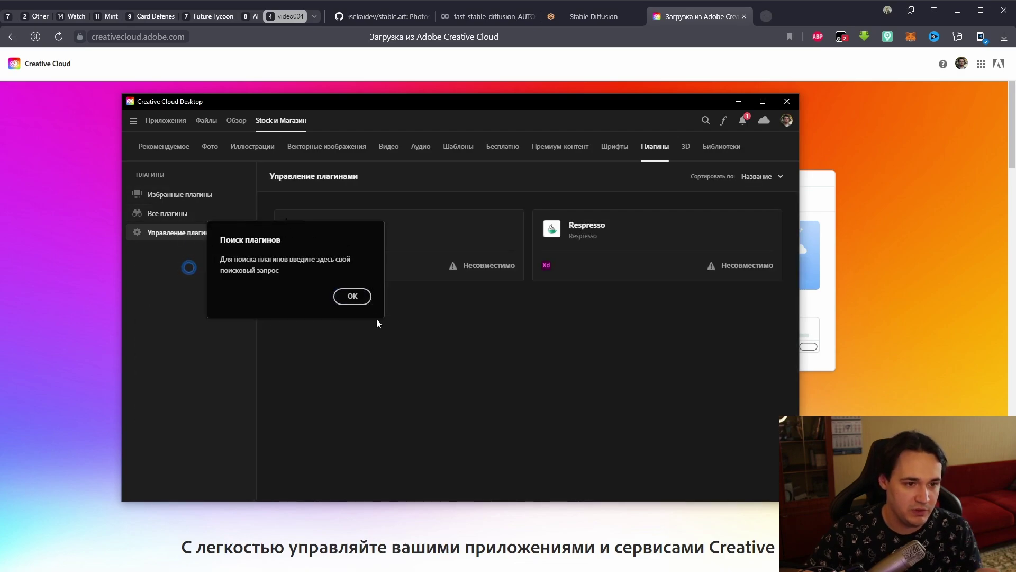
click(364, 301)
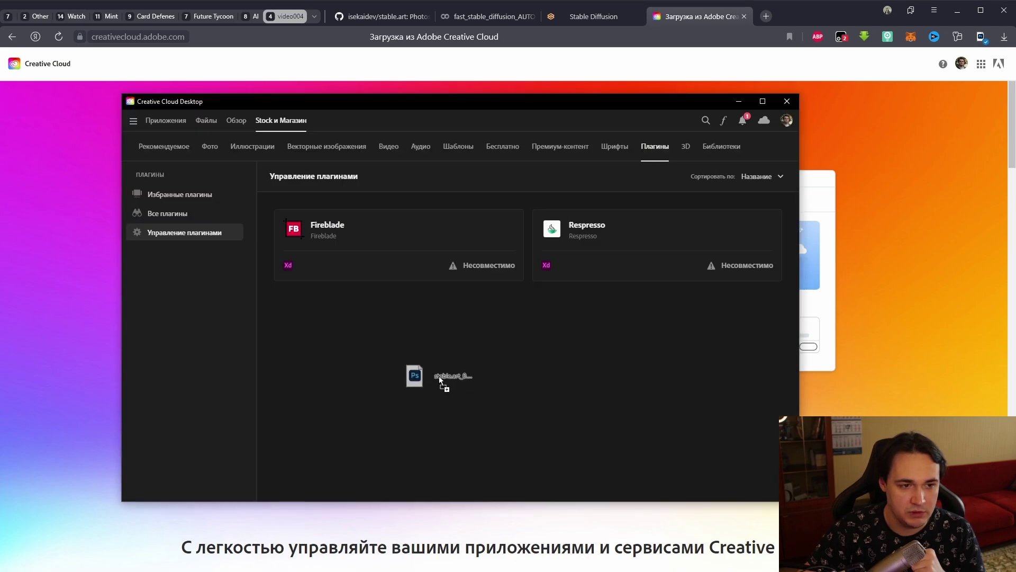
drag(439, 377, 438, 380)
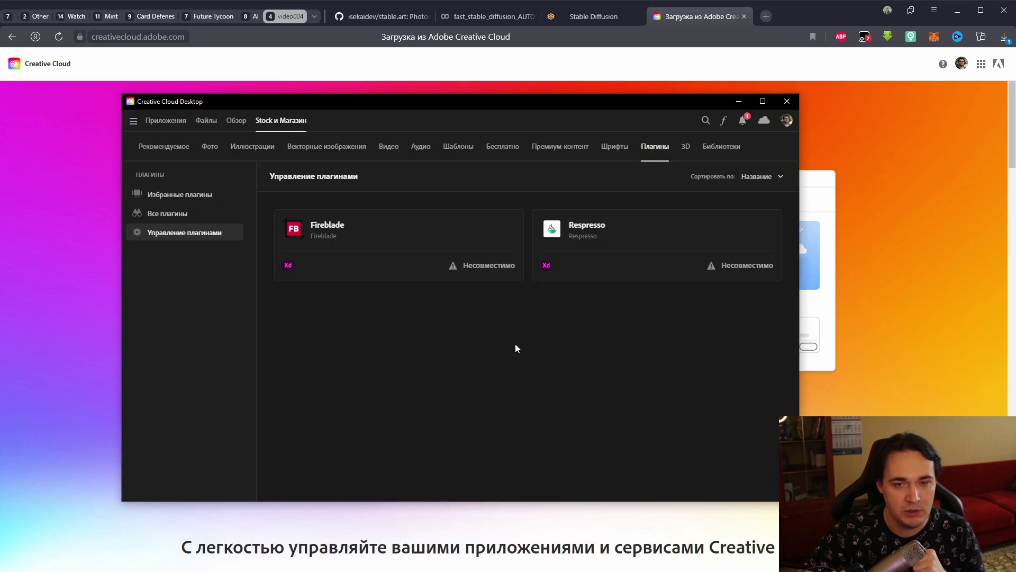
- Install Stable.art through UnifiedPluginInstallerAgent, accepting the unverified-plugin warning
click(1004, 36)
click(948, 114)
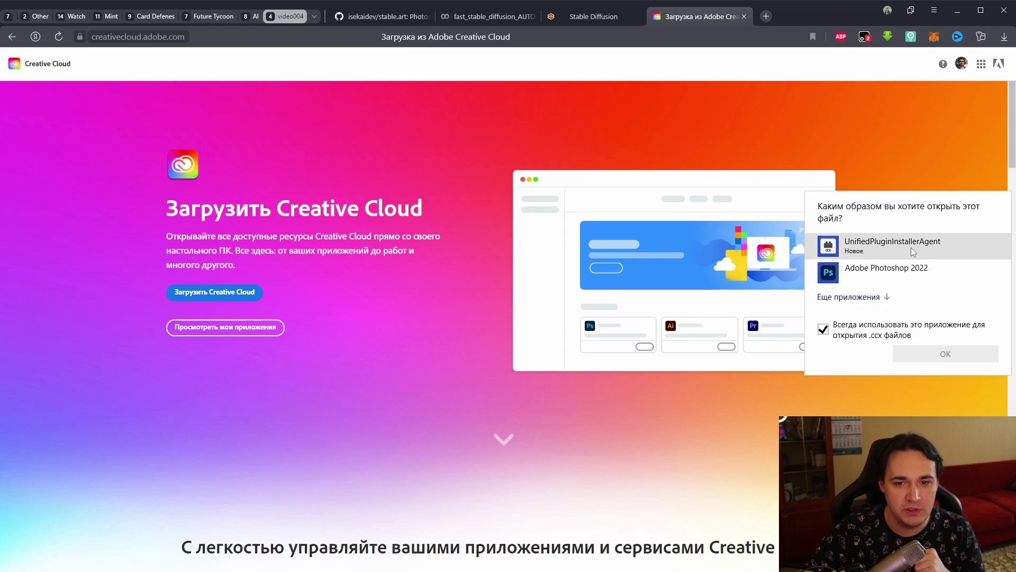
click(910, 247)
click(929, 354)
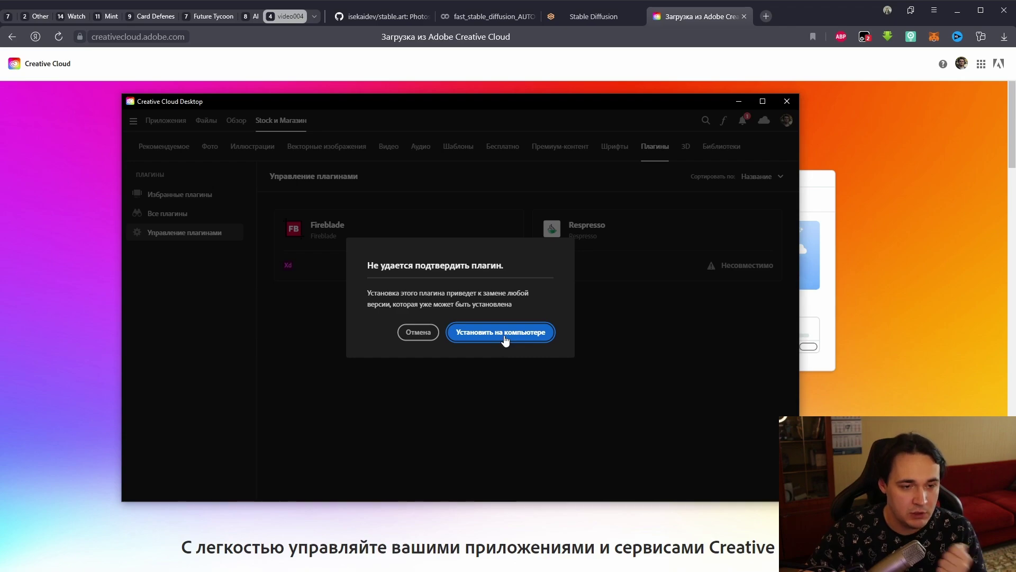
click(503, 335)
click(618, 375)
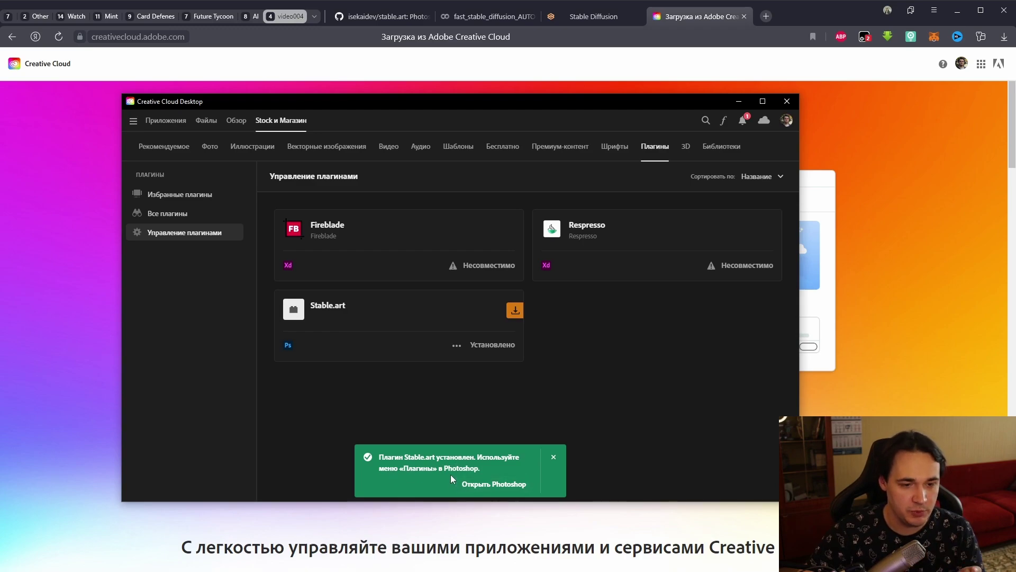
click(503, 491)
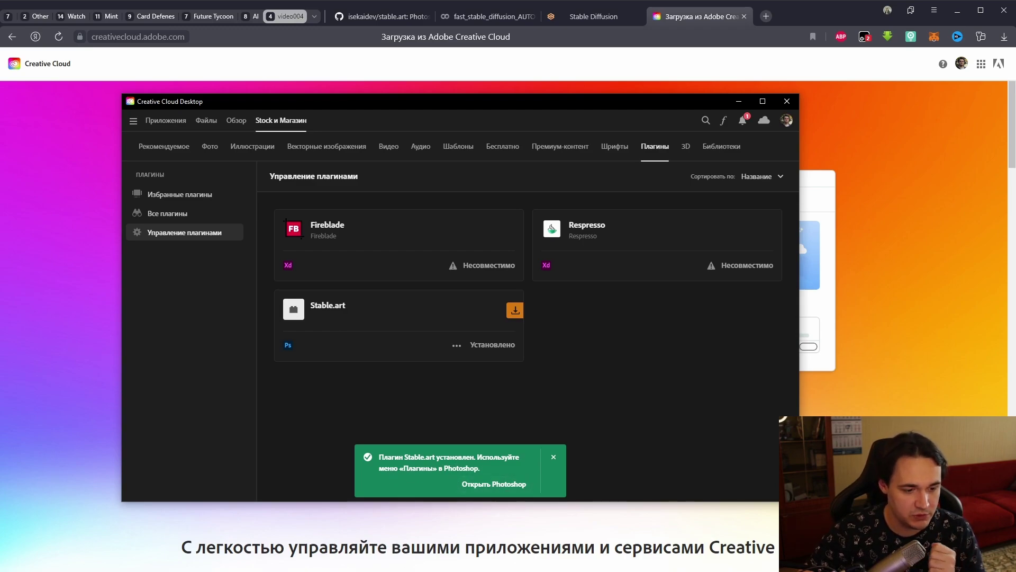
- Reopen the Stable.art panel from the plugins menu and dock it beside the right-hand panels
mouse_move(74, 15)
mouse_down()
mouse_move(510, 101)
mouse_move(546, 148)
mouse_up()
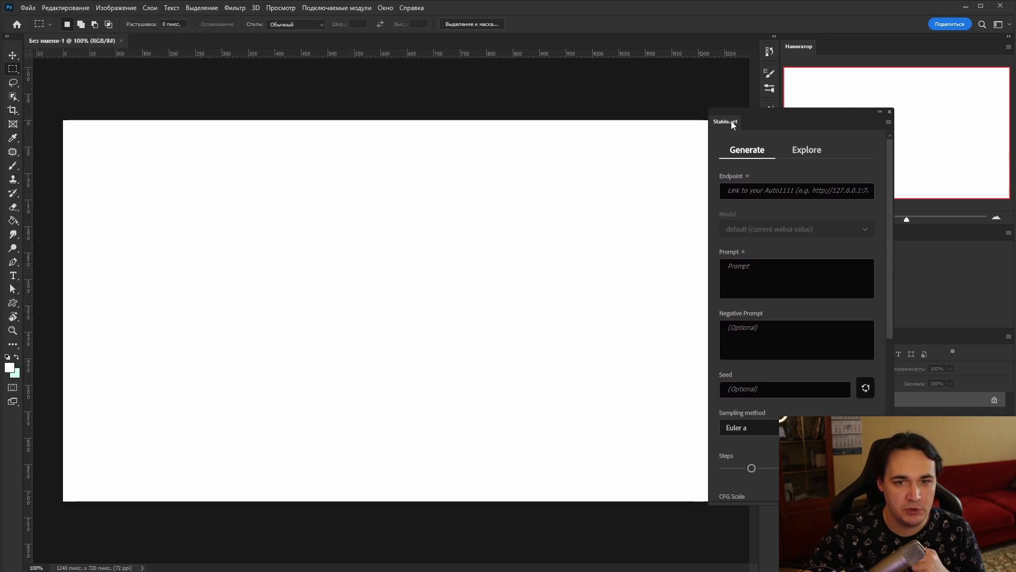
click(706, 139)
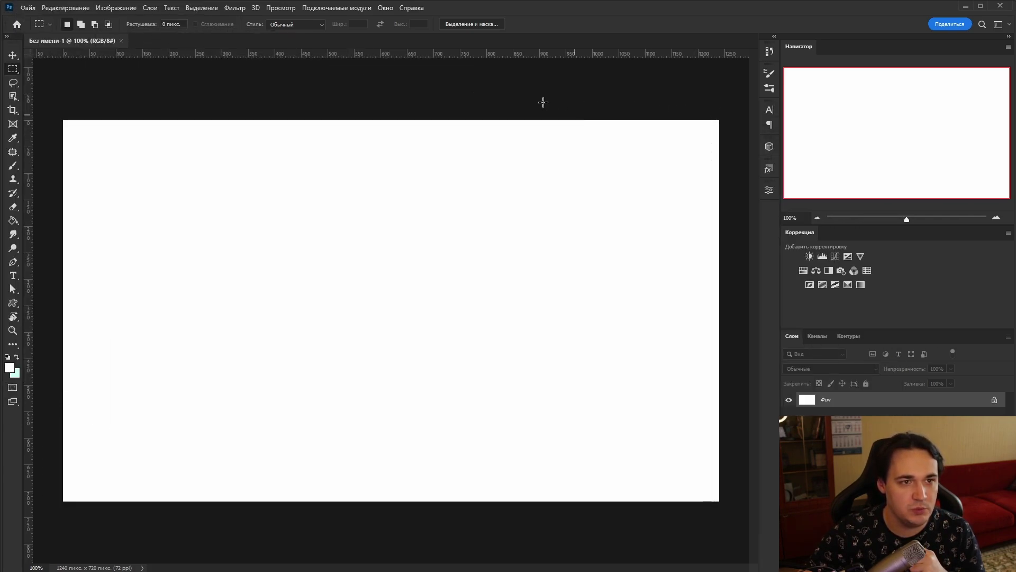
click(343, 9)
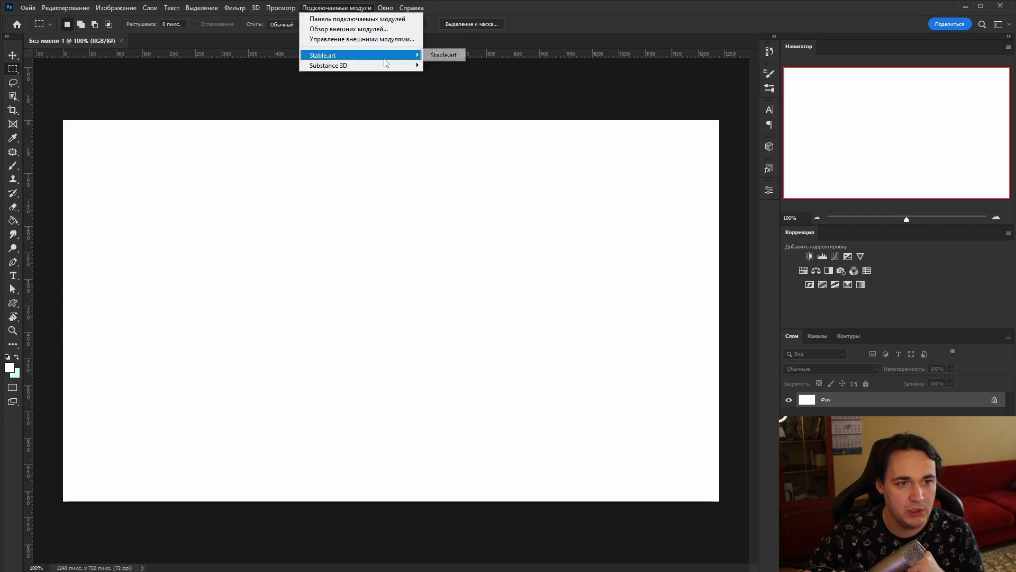
click(439, 56)
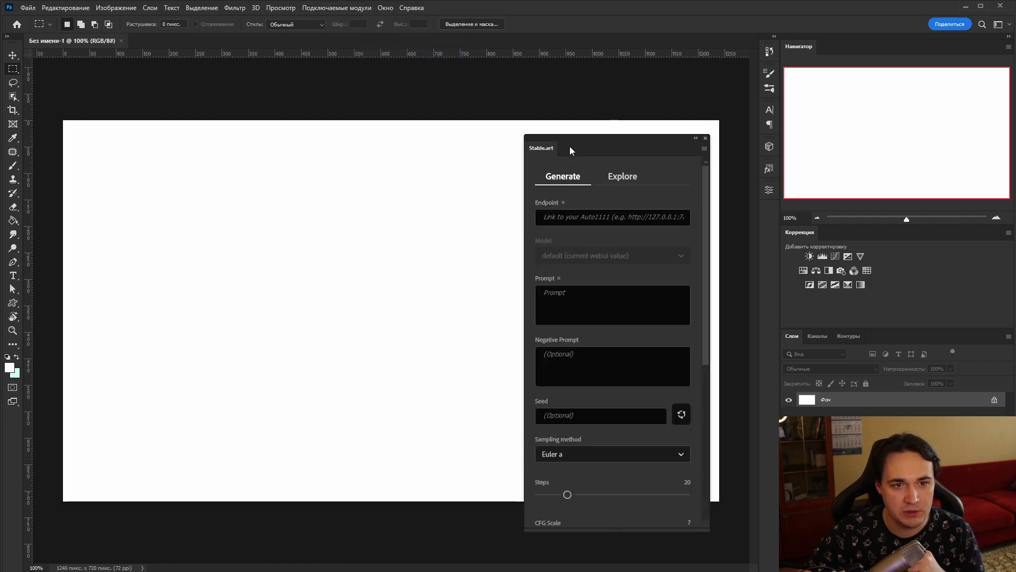
drag(571, 151, 780, 151)
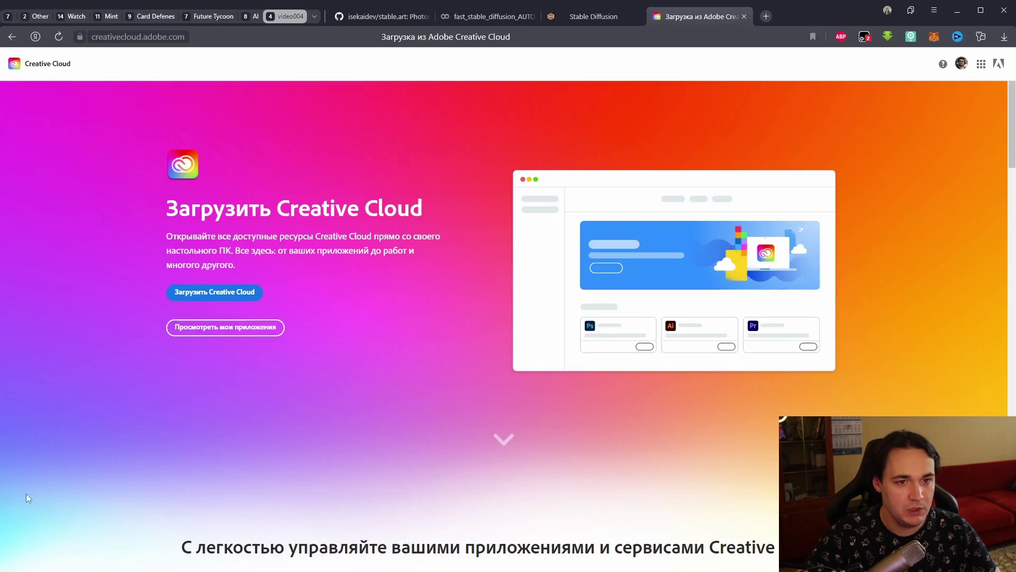
- Copy the Colab notebook's public gradio.live URL and return to Photoshop
click(465, 16)
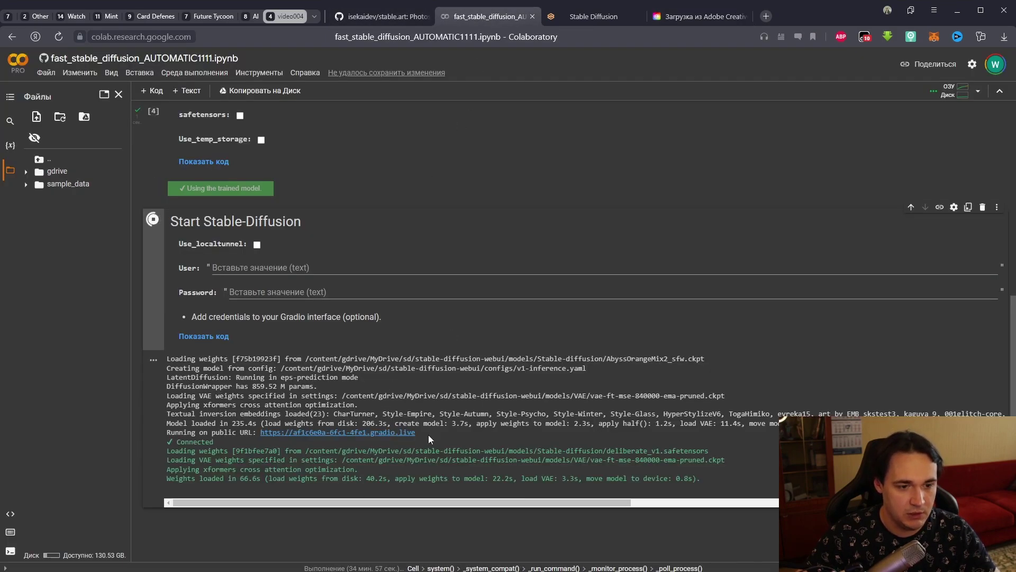
drag(419, 433, 260, 433)
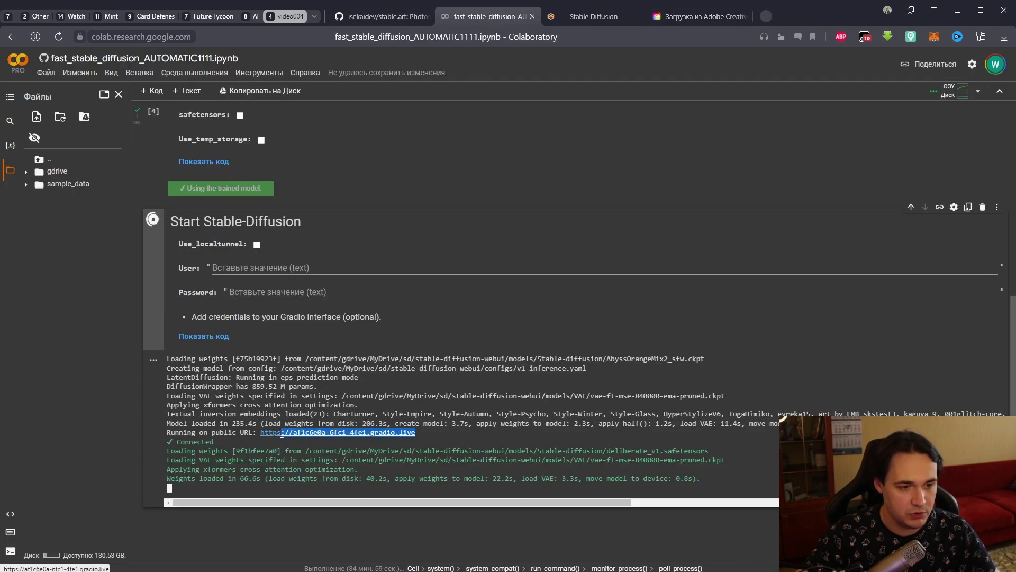
click(267, 417)
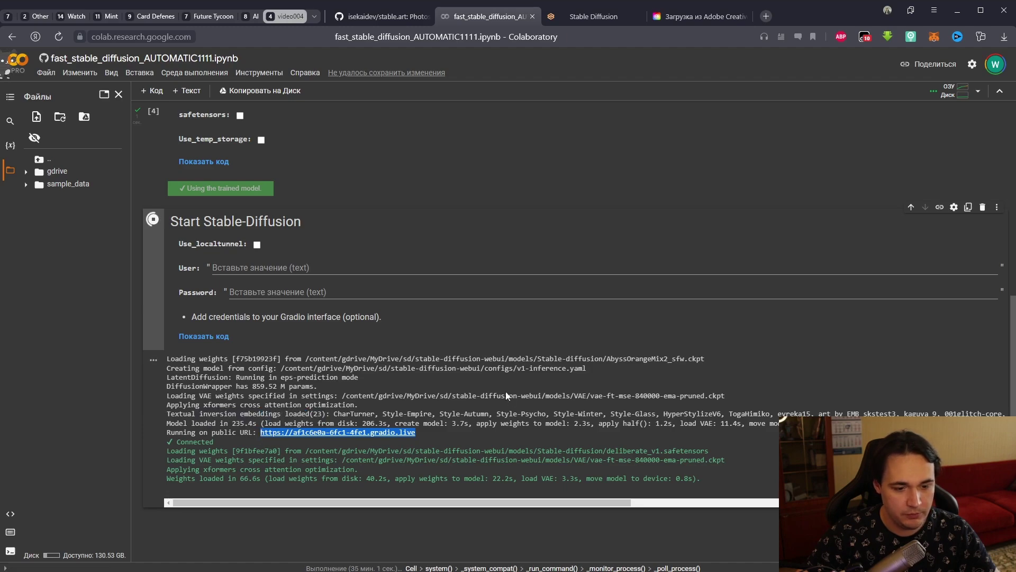
key(alt+Tab)
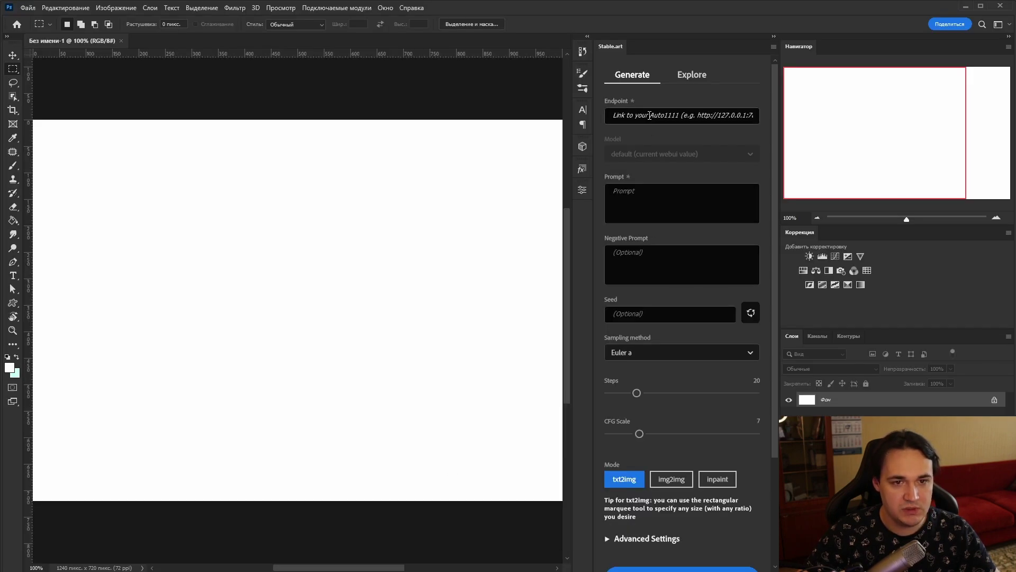
- Paste the gradio.live URL into the Stable.art Endpoint field so the models load
right_click(650, 115)
click(679, 160)
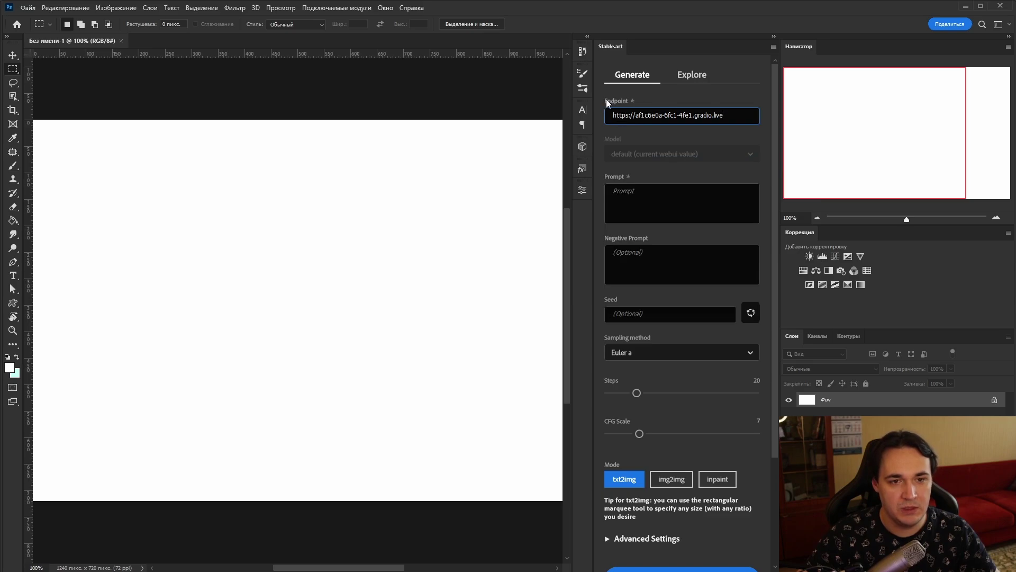
click(761, 139)
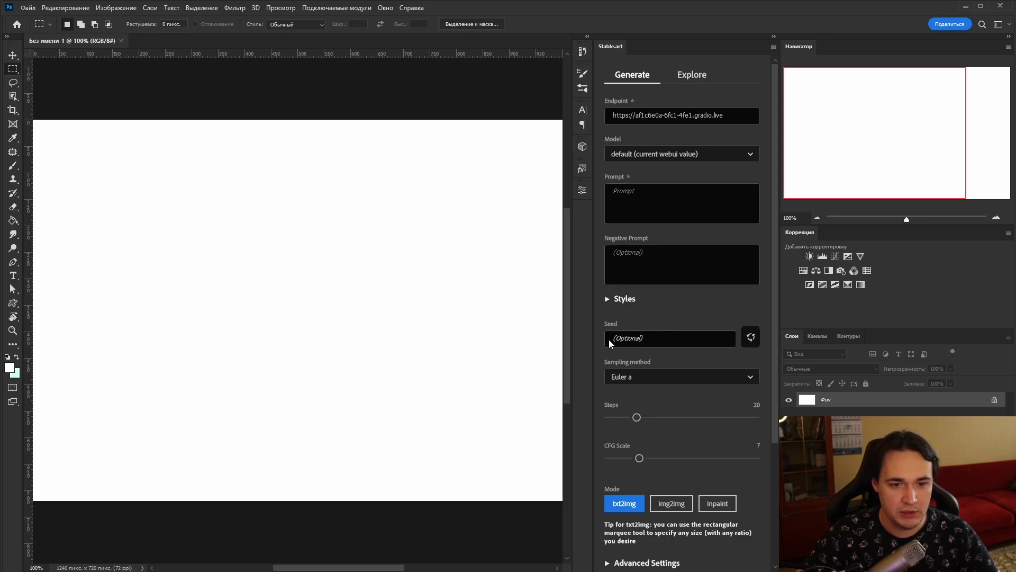
click(663, 382)
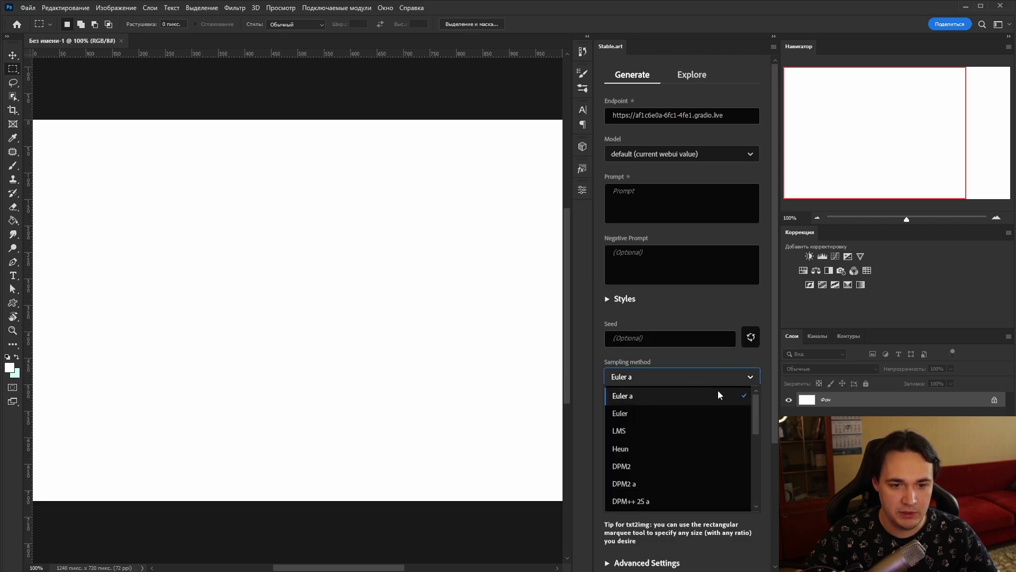
scroll(717, 423, down, 4)
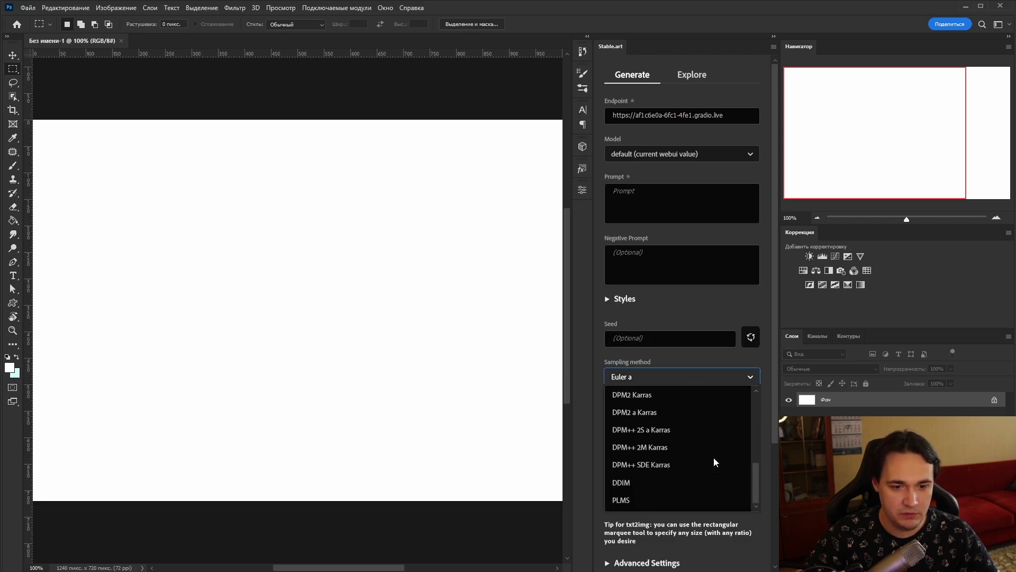
click(670, 450)
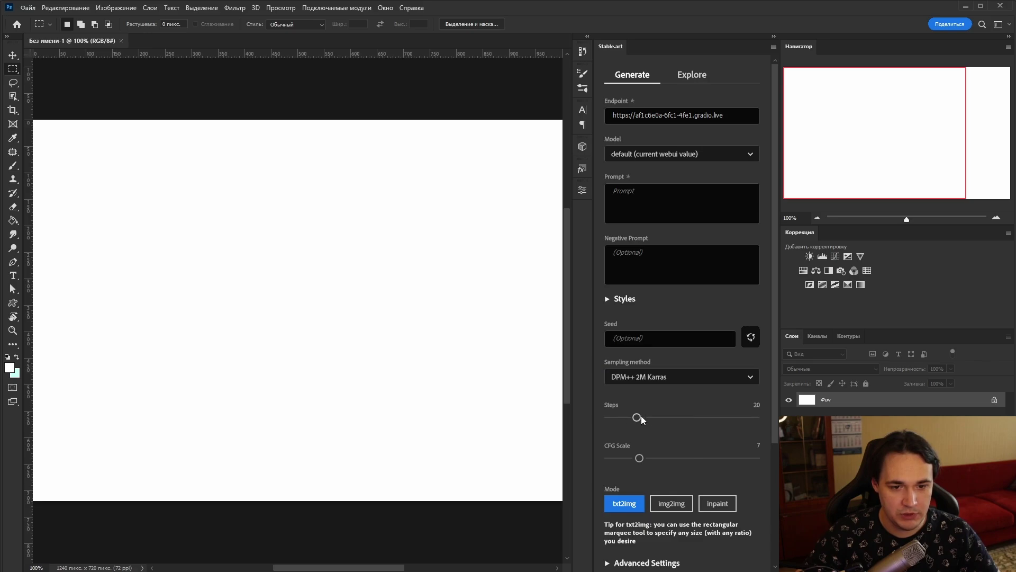
drag(642, 420, 650, 420)
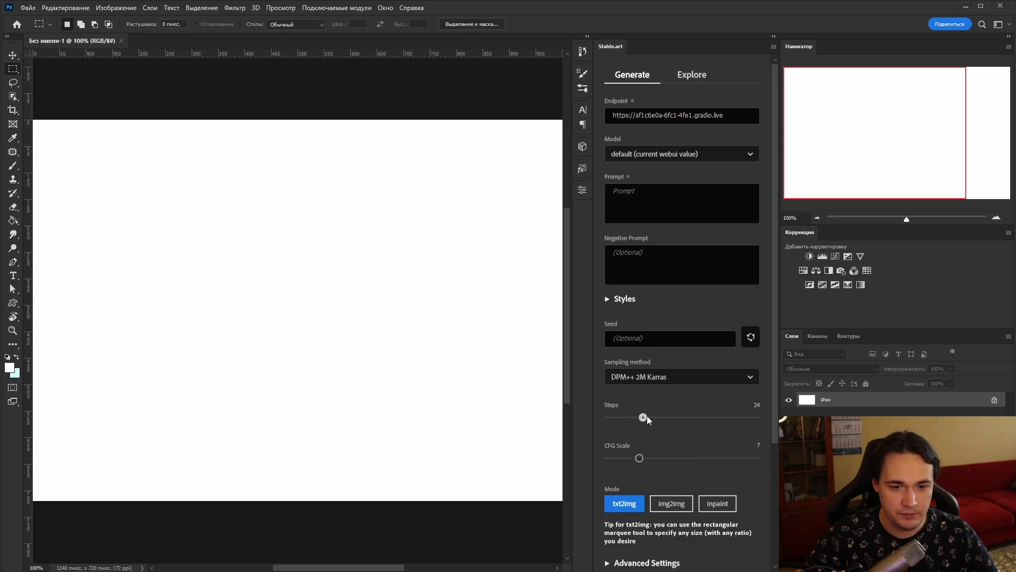
scroll(701, 457, down, 1)
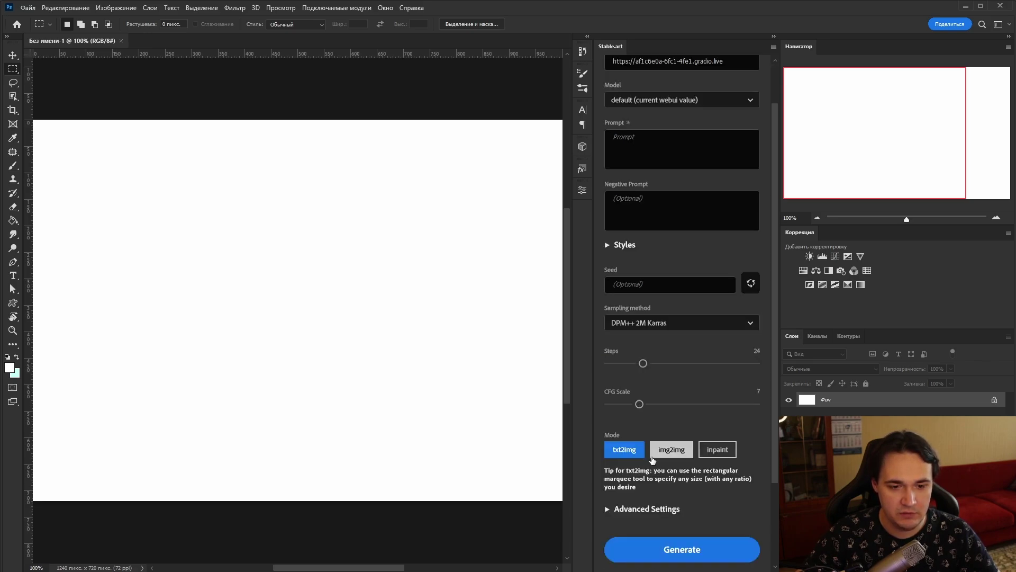
scroll(752, 360, up, 1)
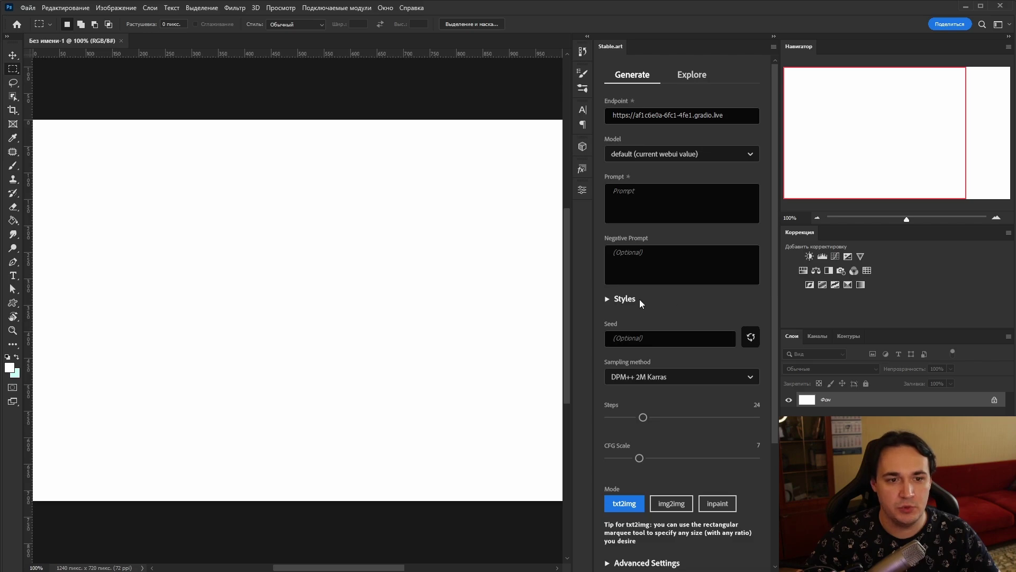
scroll(378, 328, down, 2)
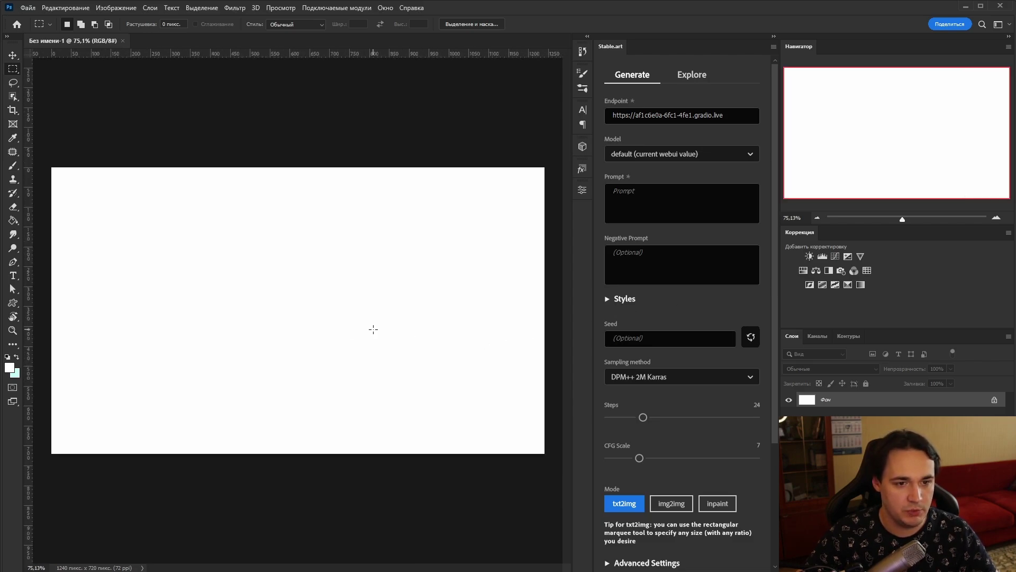
scroll(775, 335, down, 2)
scroll(776, 334, down, 1)
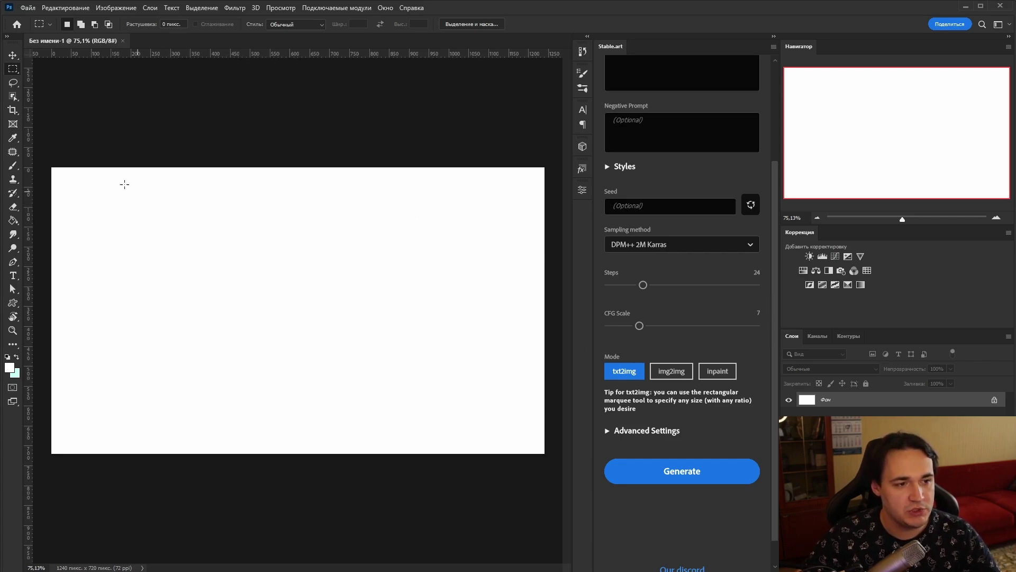
- Select the whole canvas and start a txt2img generation with the prompt 'forest'
drag(47, 162, 550, 456)
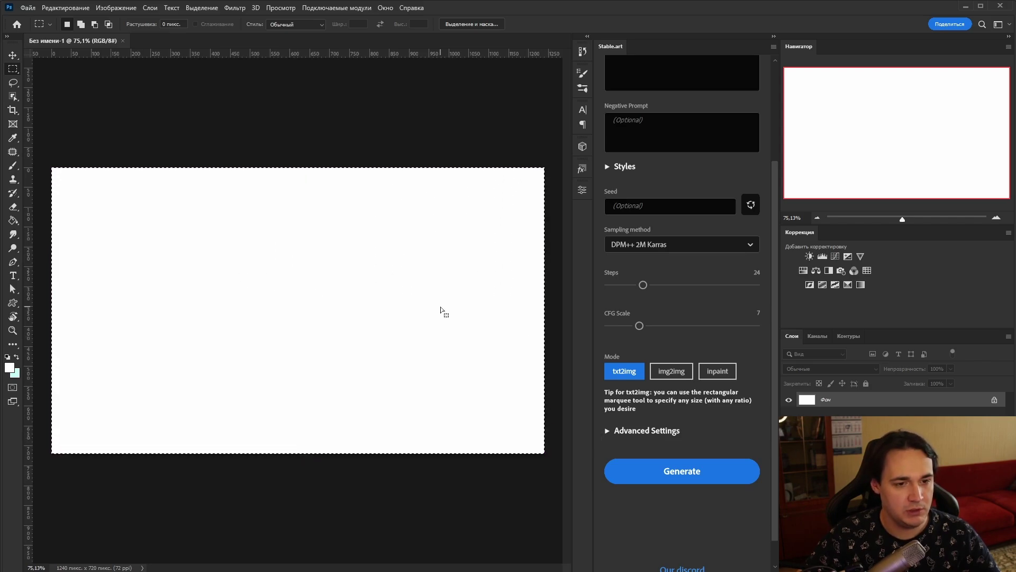
scroll(688, 318, up, 3)
click(659, 201)
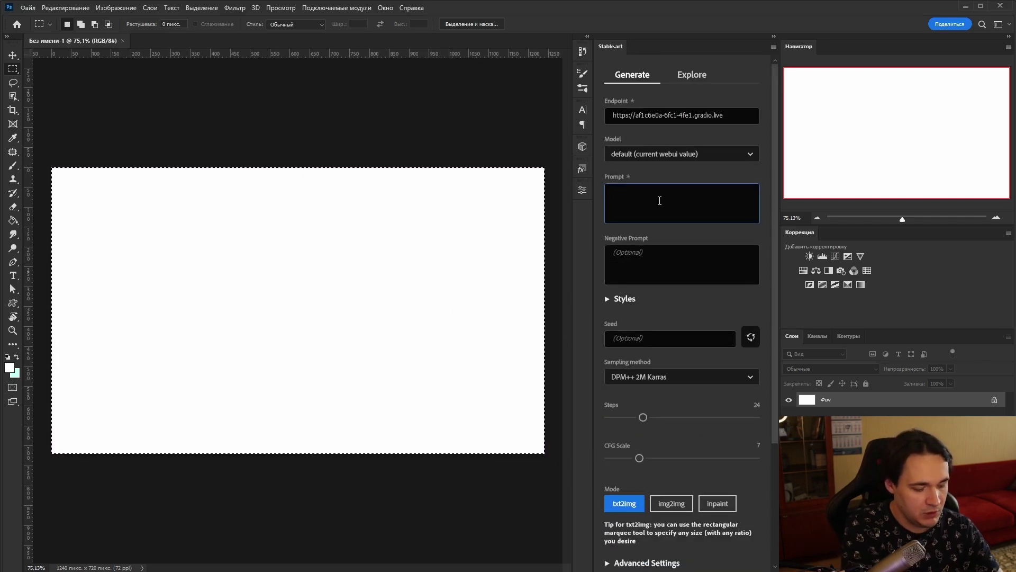
text(forse)
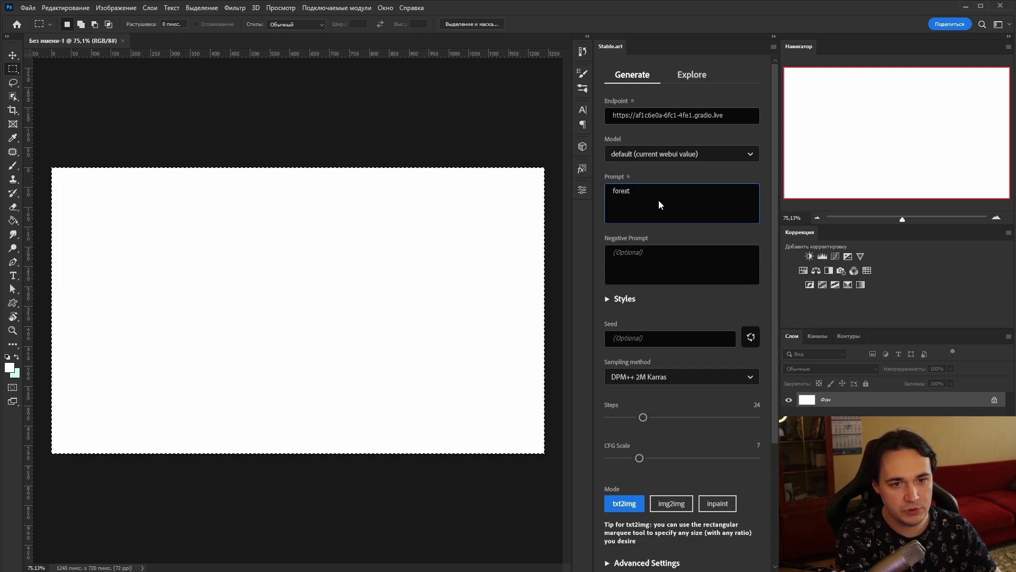
scroll(662, 201, down, 3)
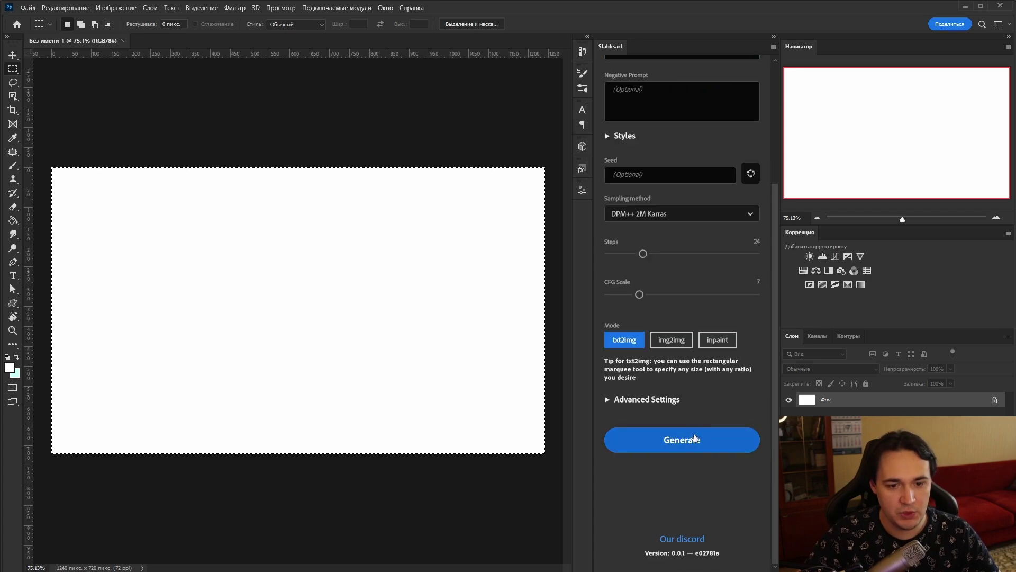
click(682, 440)
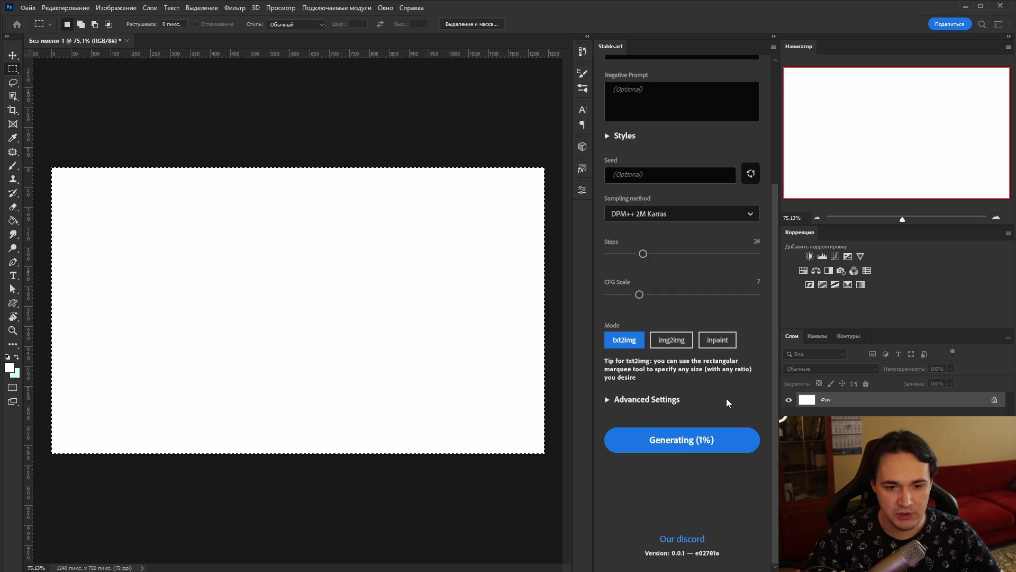
- Search Yandex for 'портрет парня' in a new browser tab
key(alt+Tab)
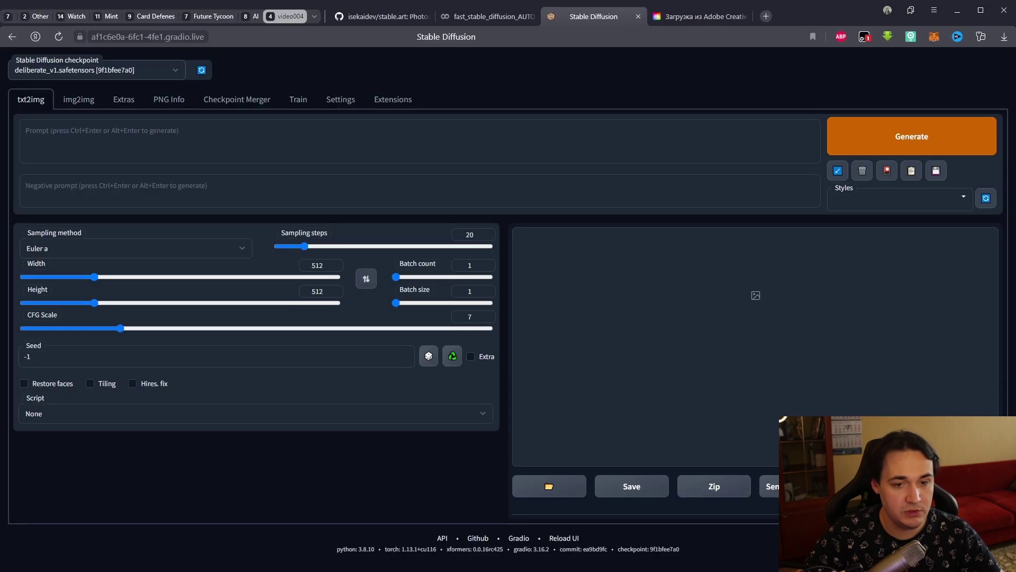
click(766, 16)
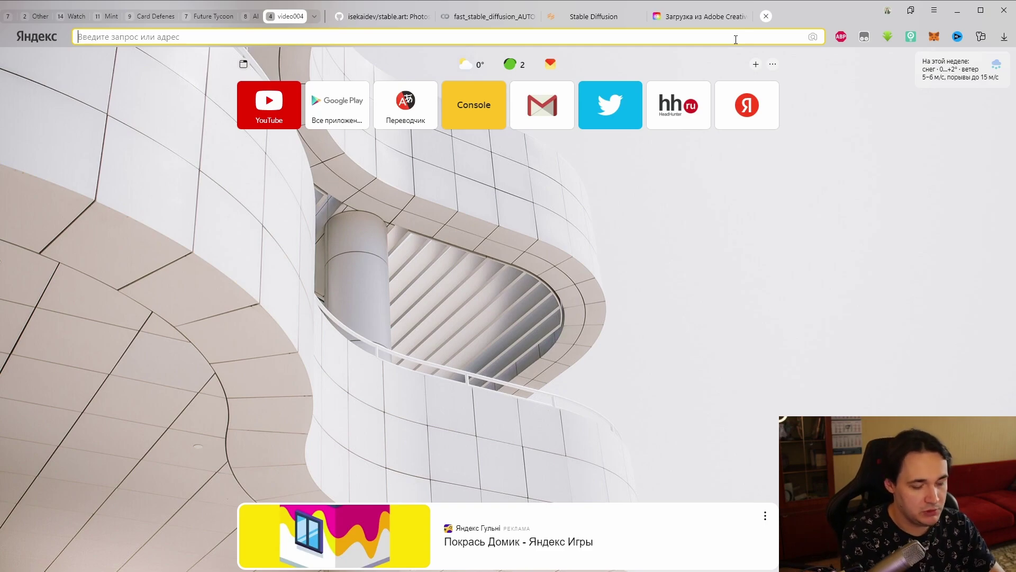
click(736, 37)
key(Escape)
text(порт)
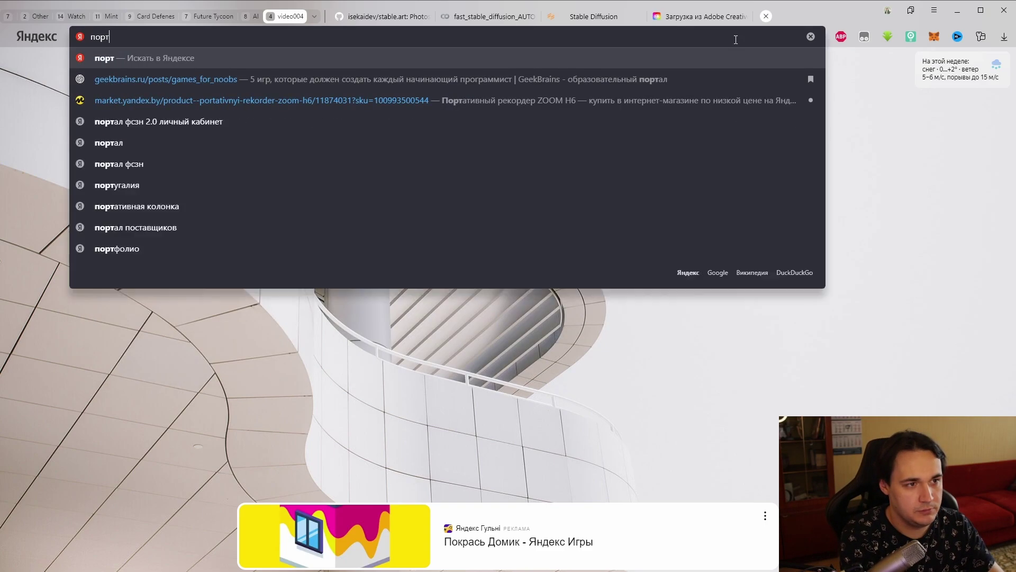
text(рет парня)
key(Return)
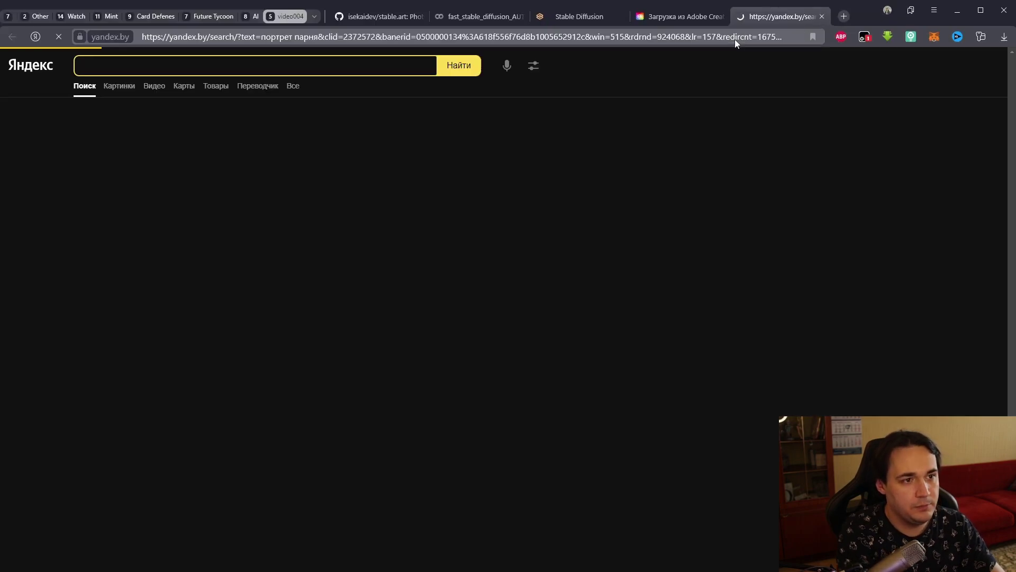
- Filter image results to horizontal orientation and copy a smiling young man's portrait
click(119, 86)
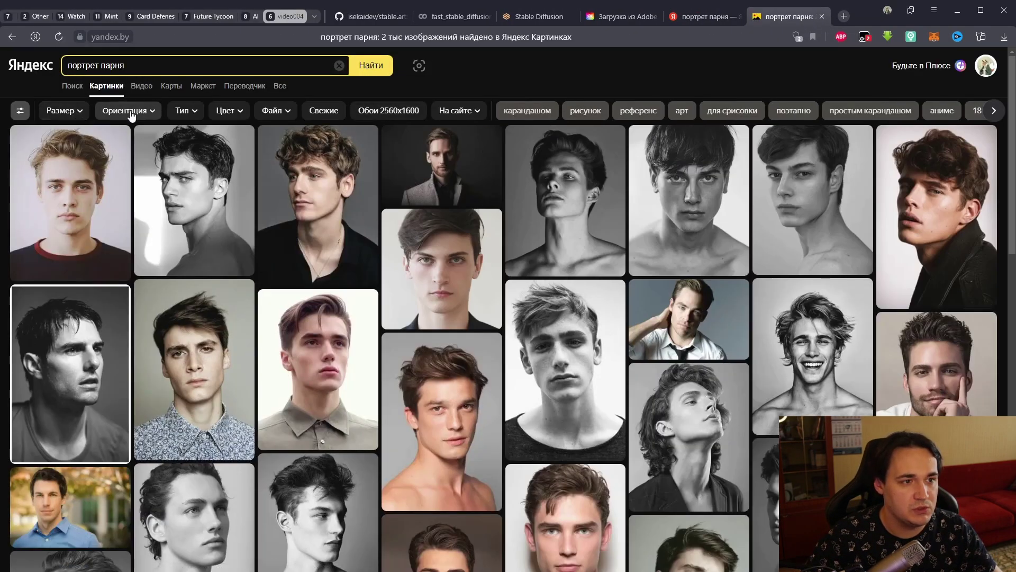
click(127, 110)
click(136, 154)
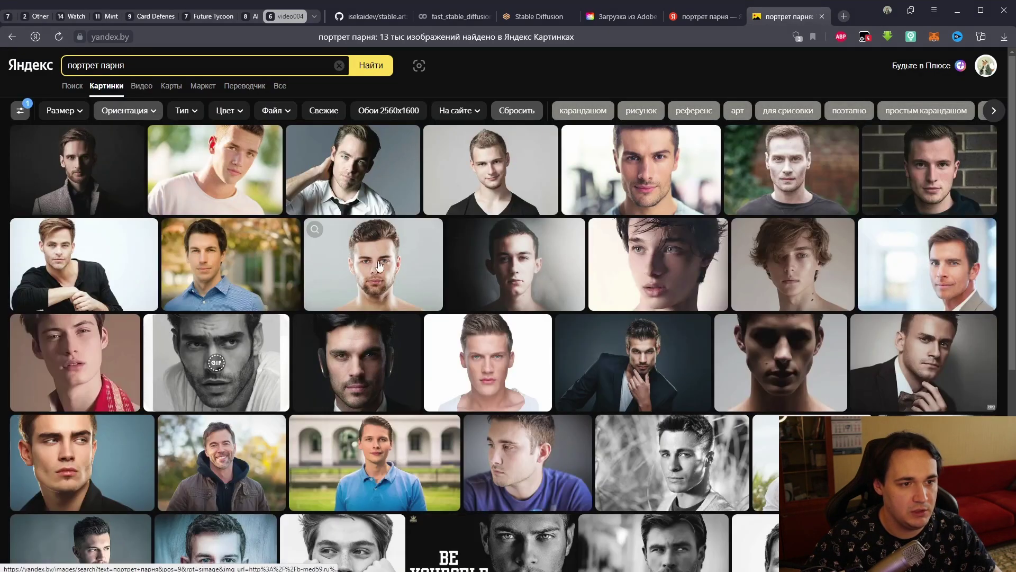
click(506, 181)
right_click(542, 252)
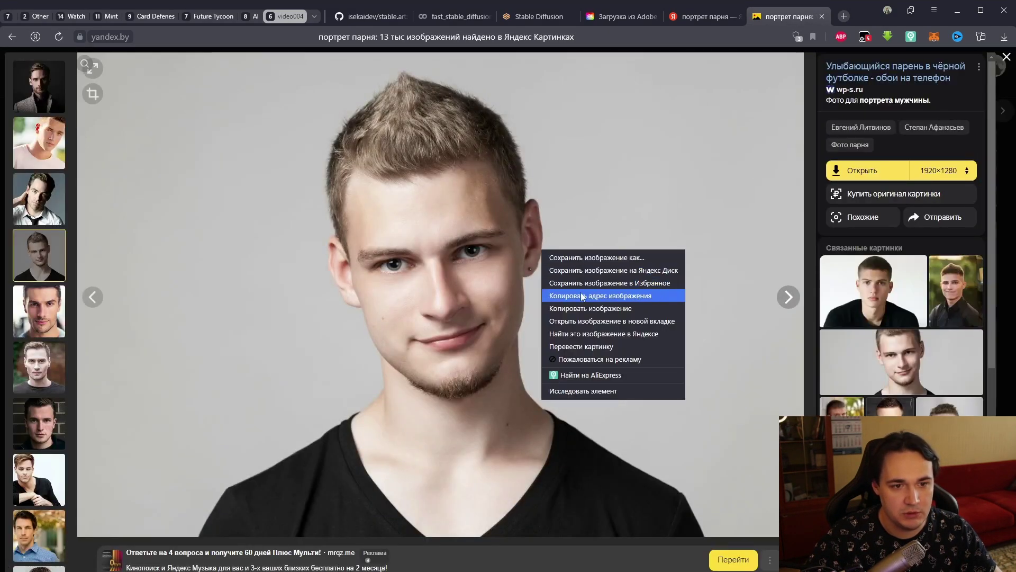
click(587, 313)
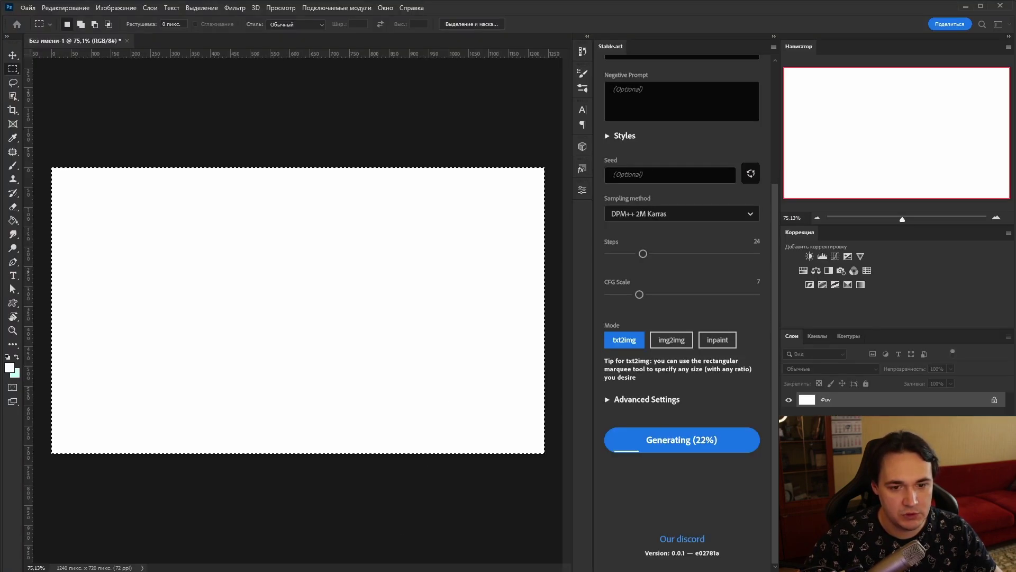
- Paste the portrait as Слой 1, transform it to fill the canvas, then hide that layer
key(ctrl+v)
key(v)
scroll(298, 310, down, 3)
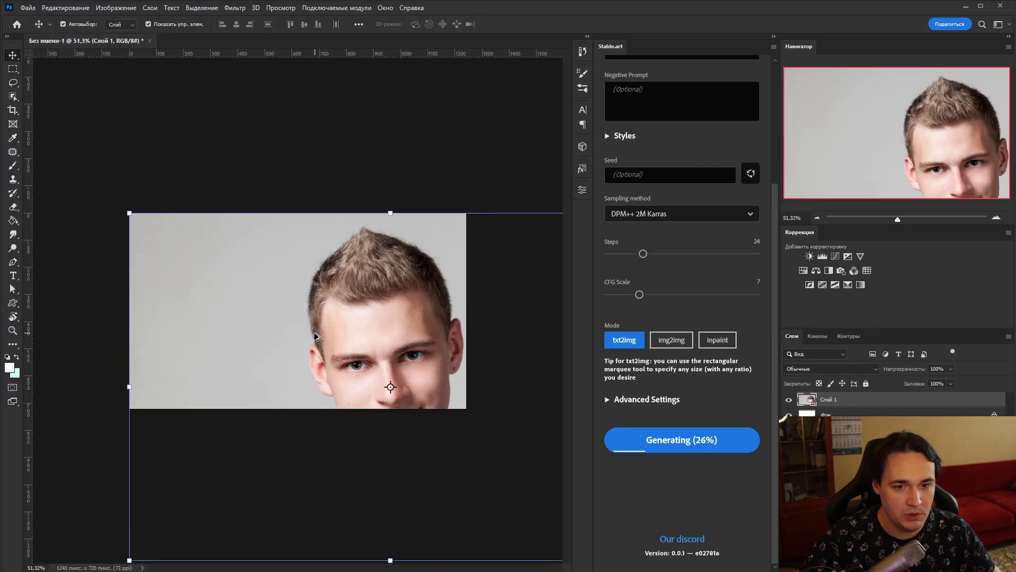
scroll(296, 317, down, 2)
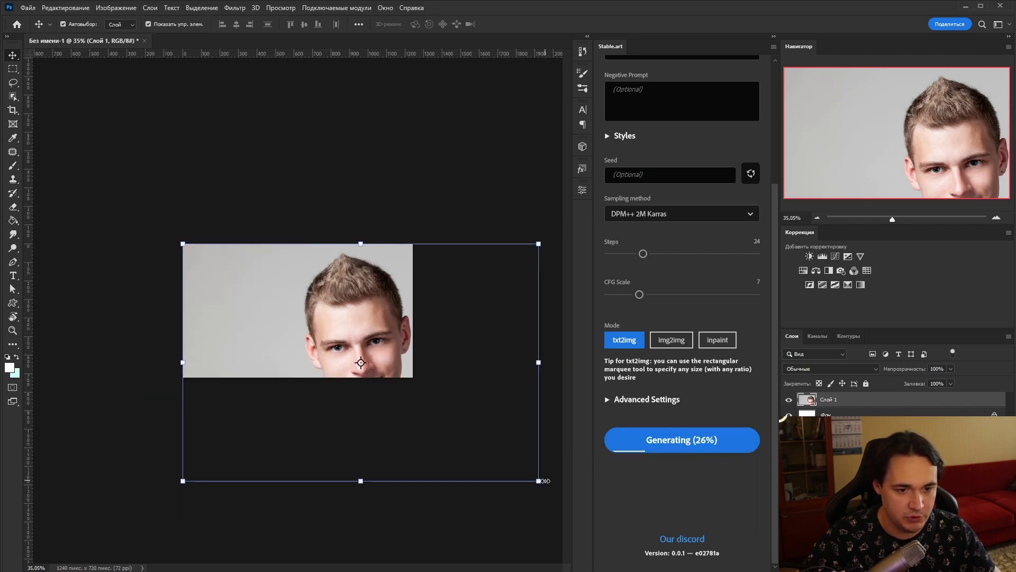
mouse_move(537, 480)
mouse_down()
mouse_move(410, 381)
mouse_move(421, 387)
mouse_up()
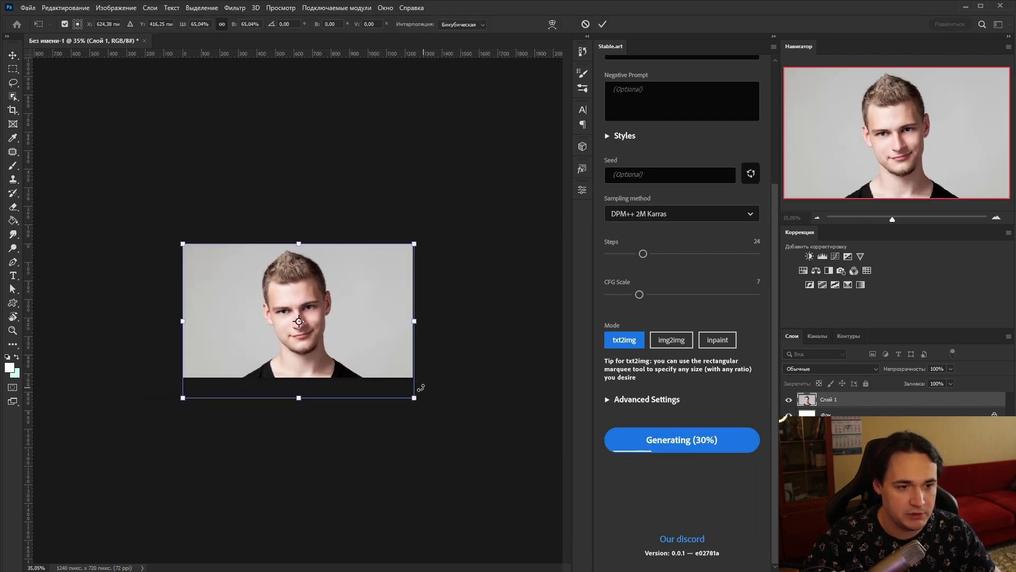
drag(383, 358, 385, 346)
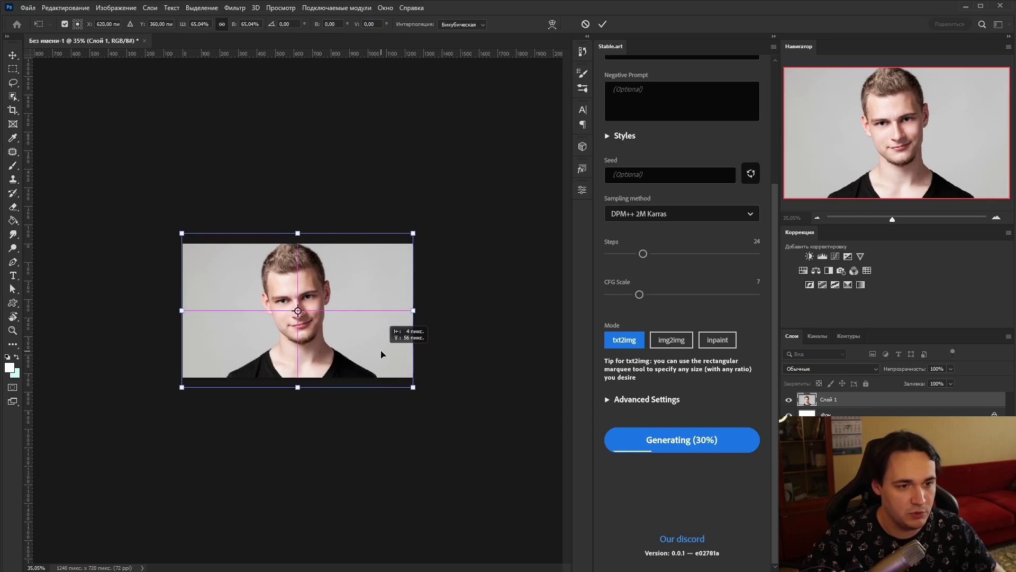
key(Return)
scroll(340, 304, up, 1)
scroll(341, 304, up, 1)
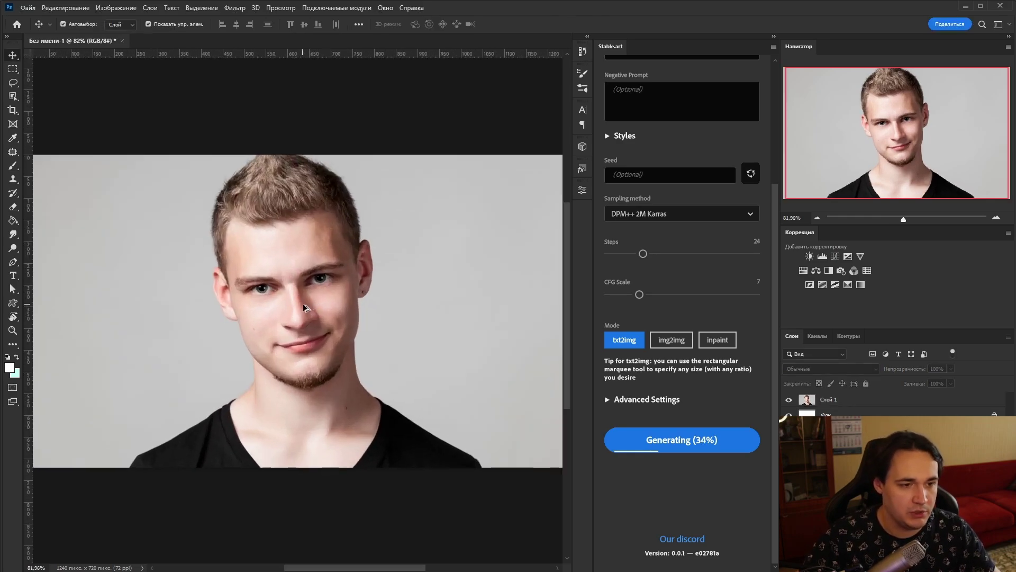
scroll(306, 307, down, 1)
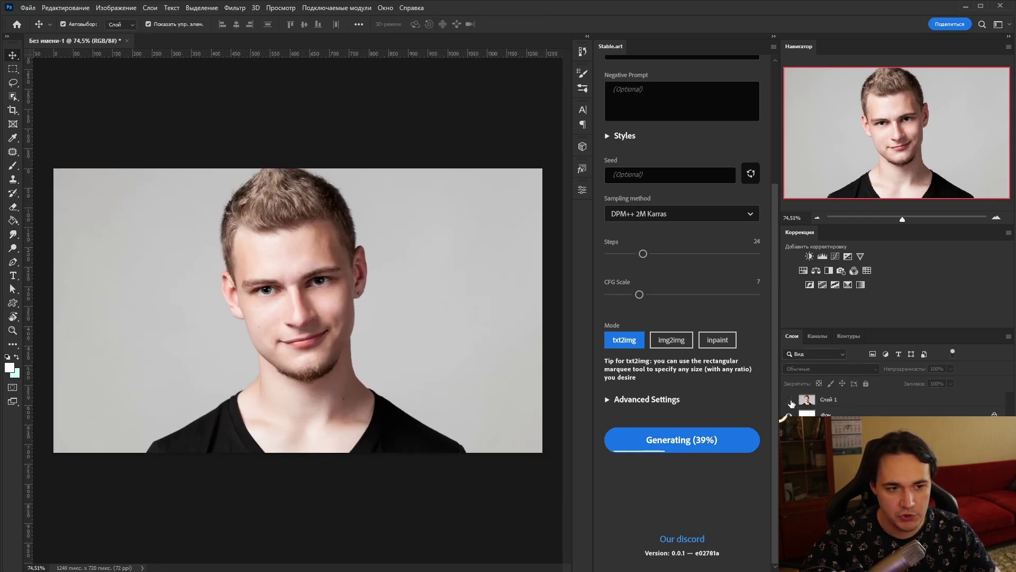
click(790, 401)
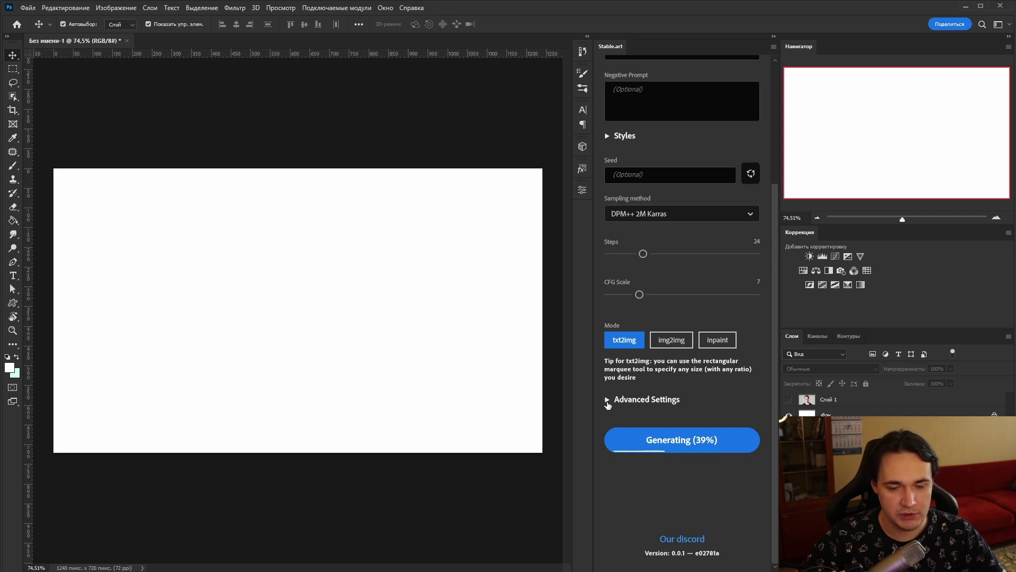
- Set Number of images to 1 under Advanced Settings and regenerate over the whole canvas
click(618, 404)
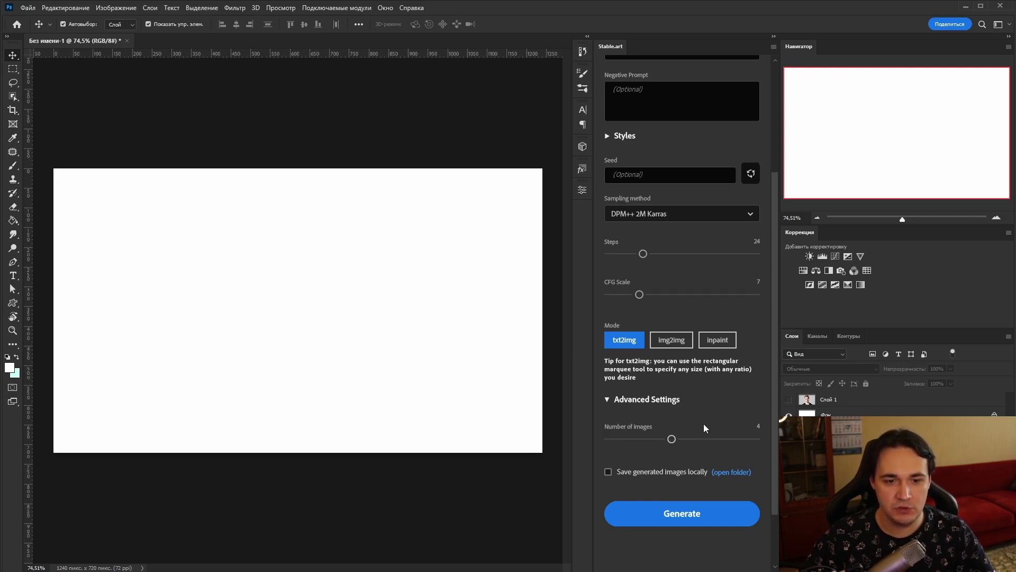
drag(671, 439, 608, 439)
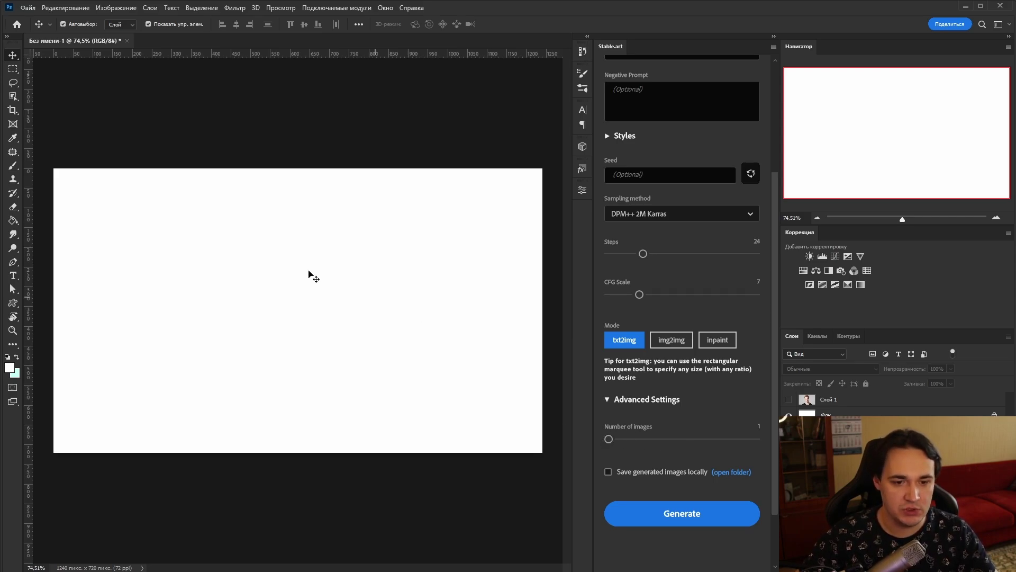
click(13, 70)
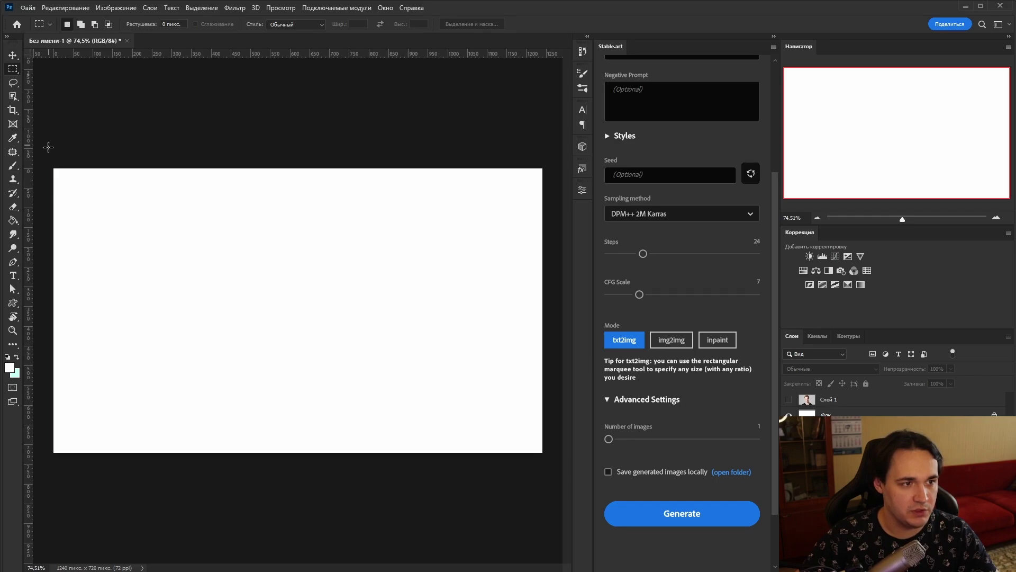
drag(48, 148, 555, 460)
click(682, 513)
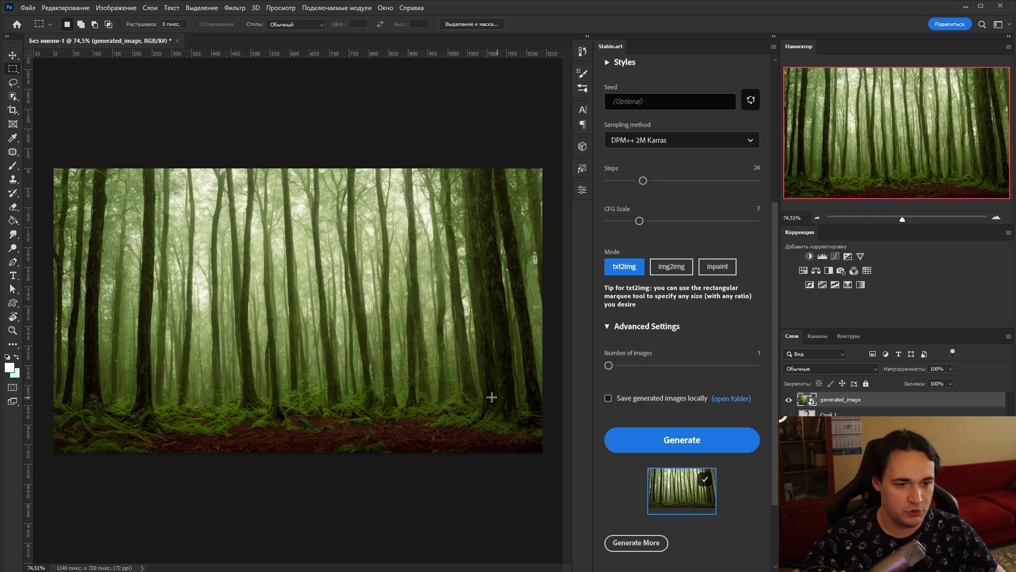
- Select a rectangular area and generate a txt2img image with the prompt 'tree'
drag(167, 227, 277, 439)
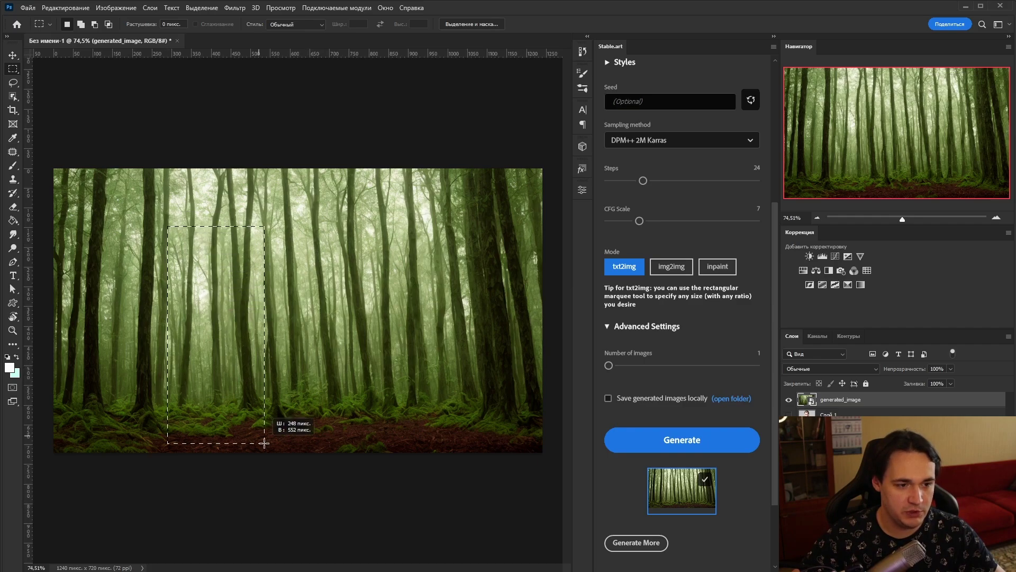
scroll(657, 235, up, 4)
click(668, 170)
double_click(667, 169)
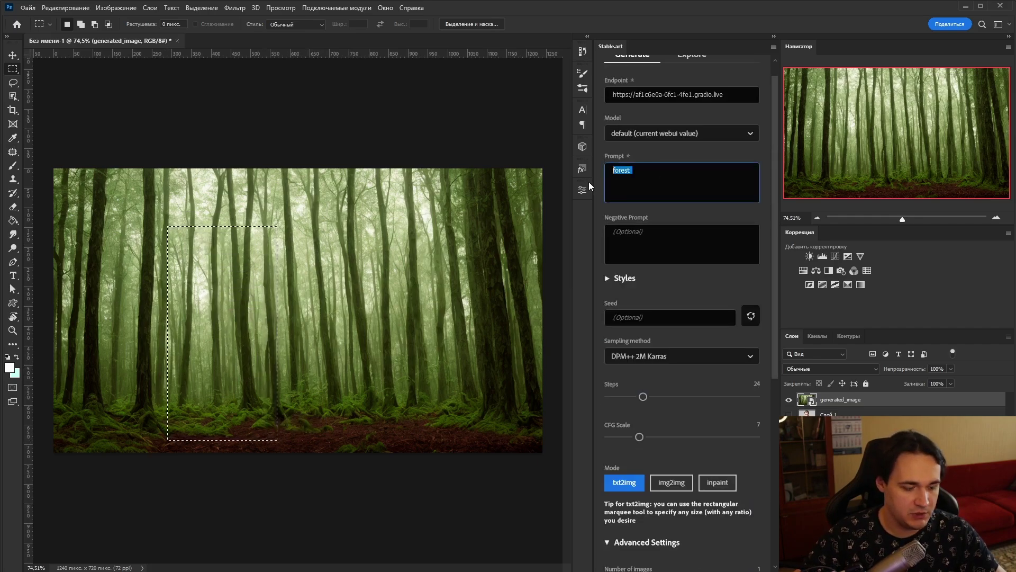
text(екуу)
key(BackSpace)
key(BackSpace)
key(BackSpace)
text(tree)
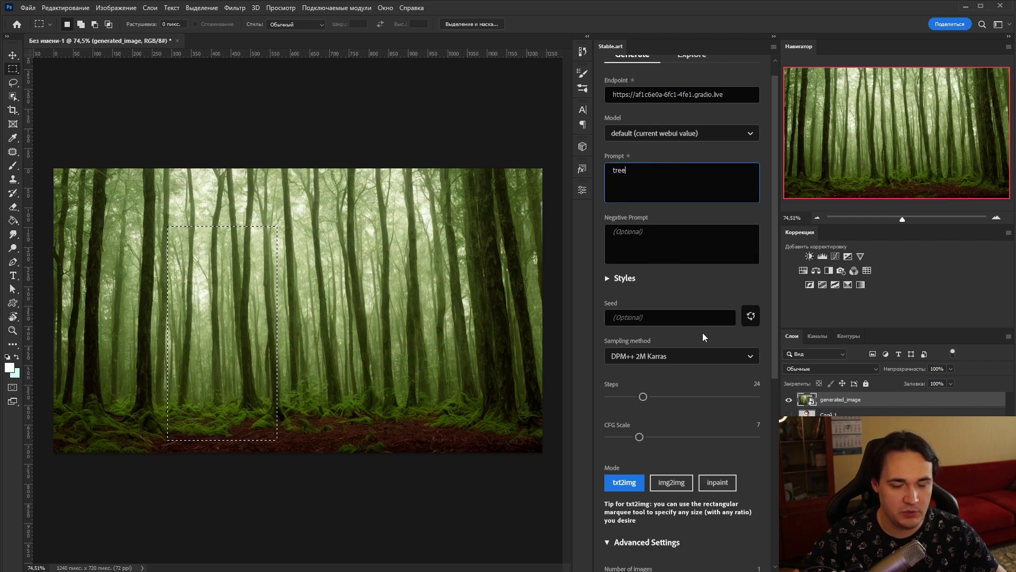
scroll(693, 344, down, 4)
click(683, 444)
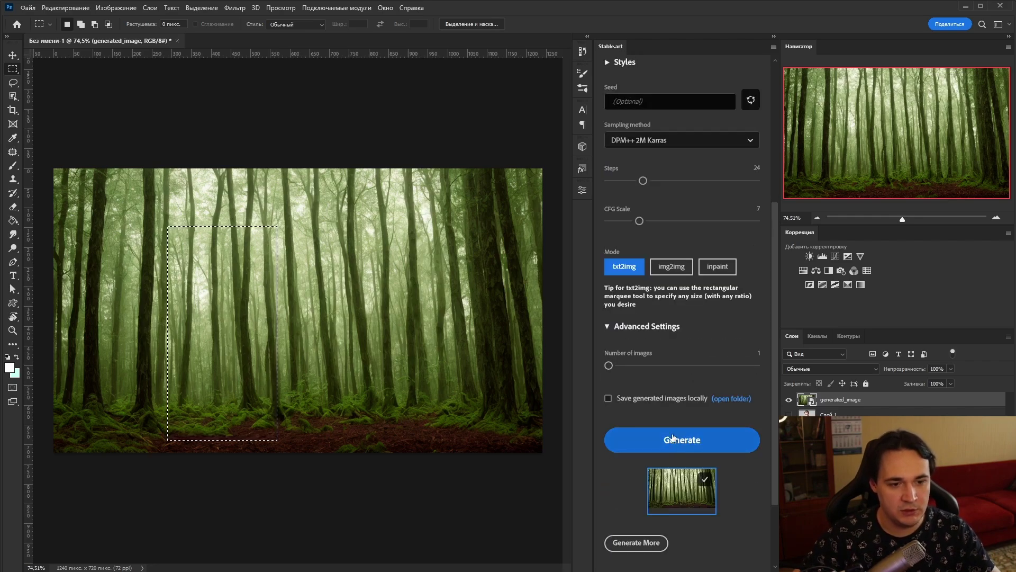
click(672, 437)
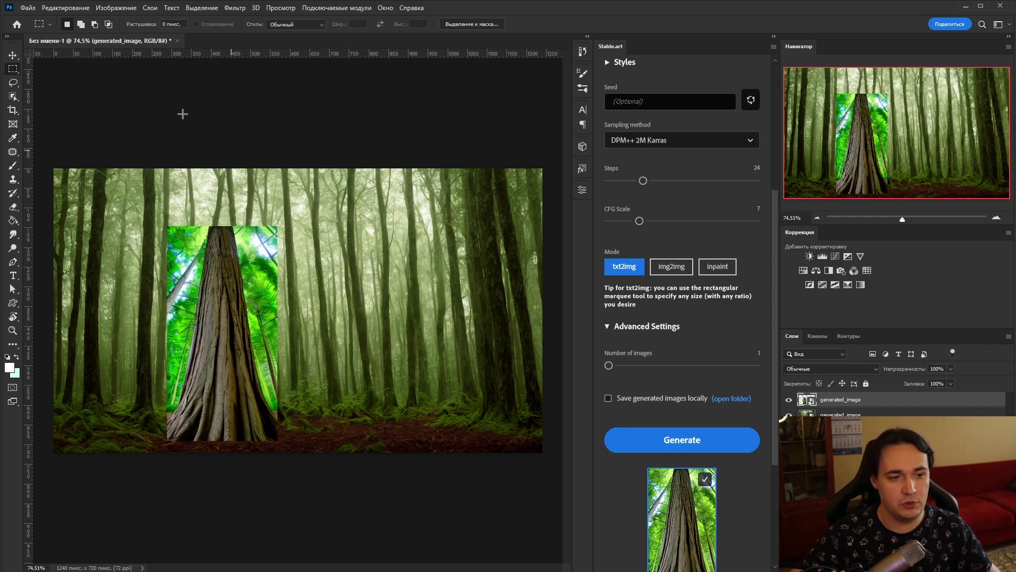
- Nudge the generated tree up with the Move tool, then delete its layer
click(13, 55)
drag(233, 269, 234, 255)
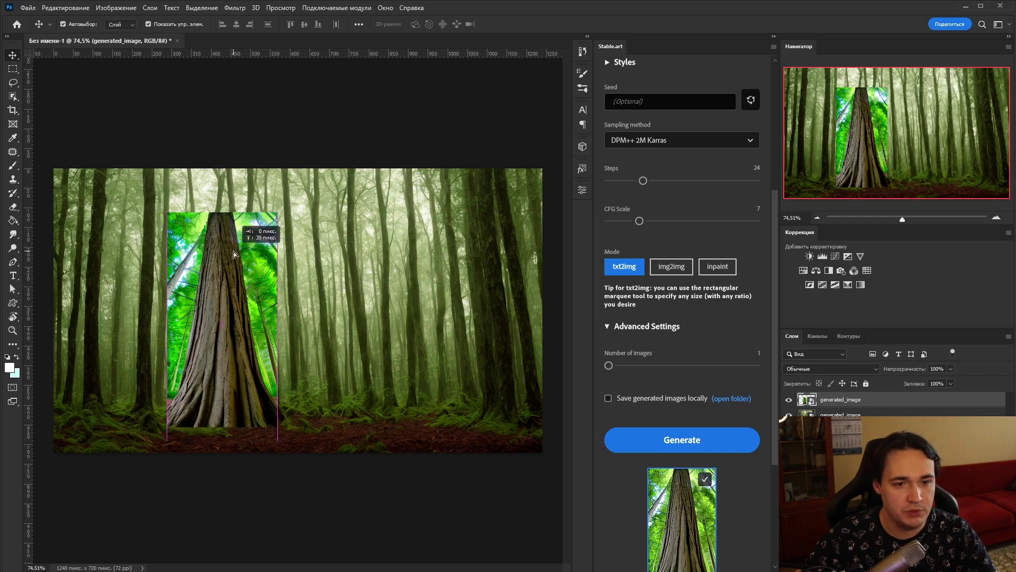
key(Delete)
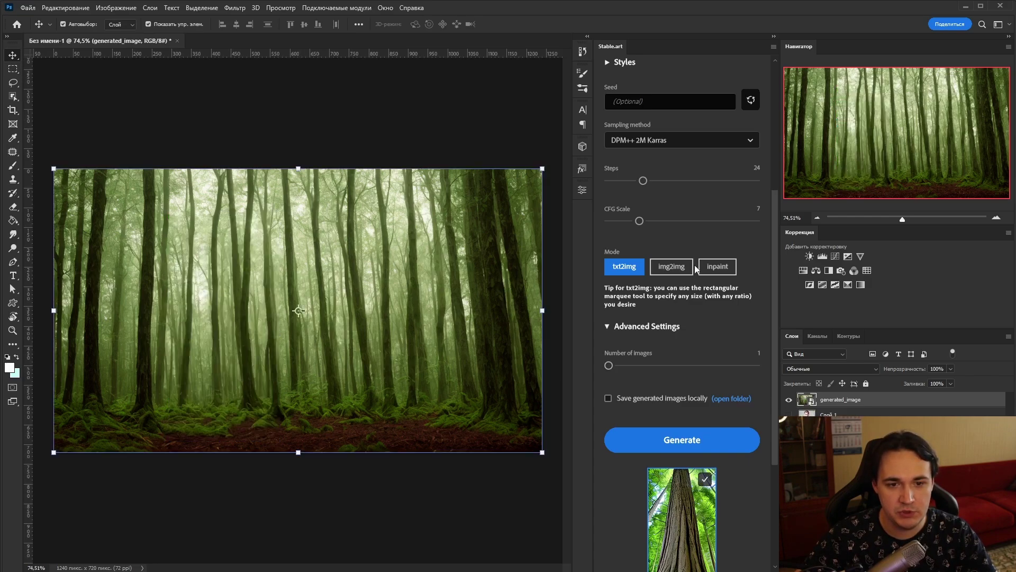
- Inpaint a gnarled, moss-covered tree into a tall rectangle on the forest's left side
click(714, 268)
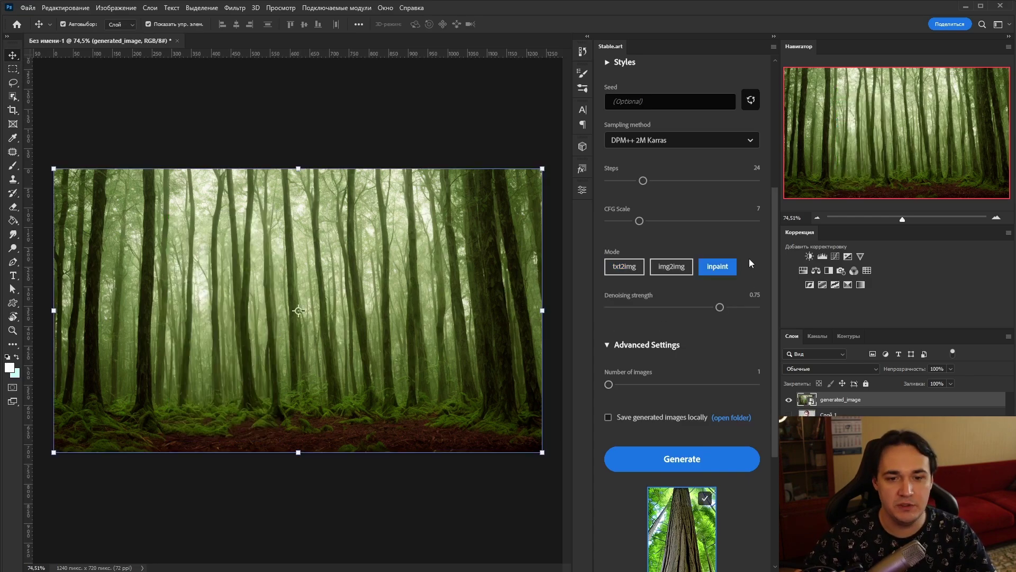
key(m)
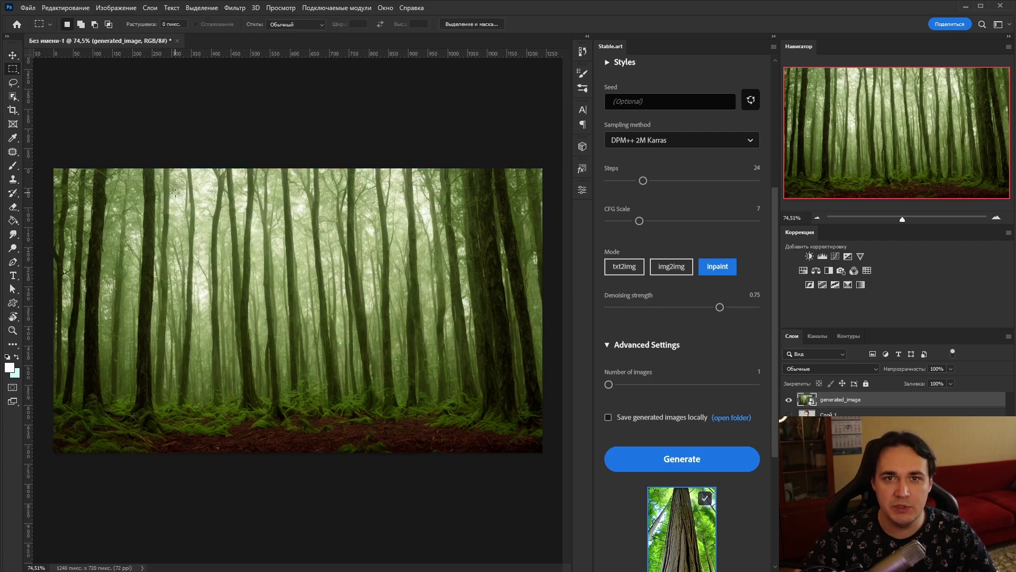
drag(169, 189, 254, 426)
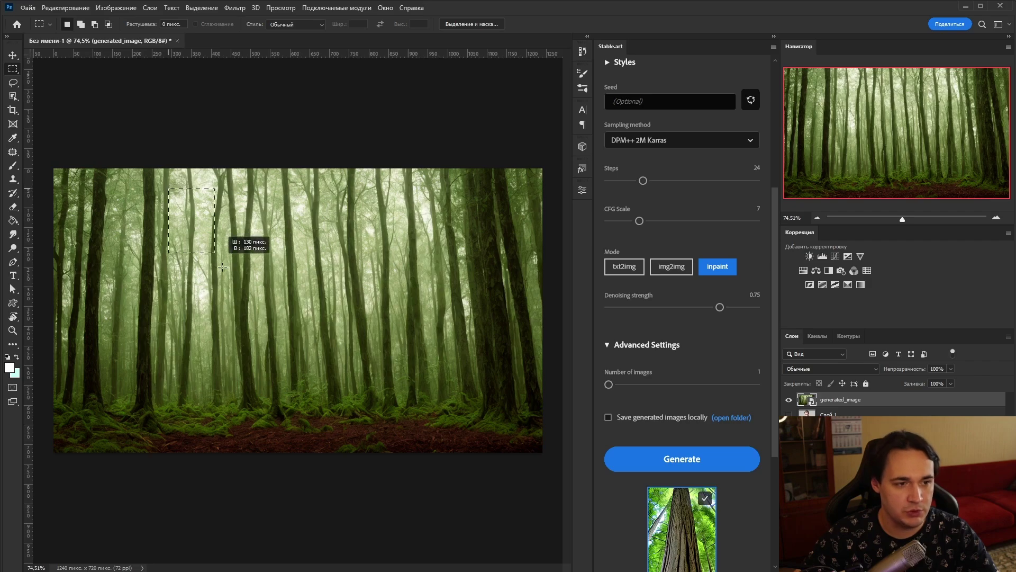
scroll(709, 286, up, 5)
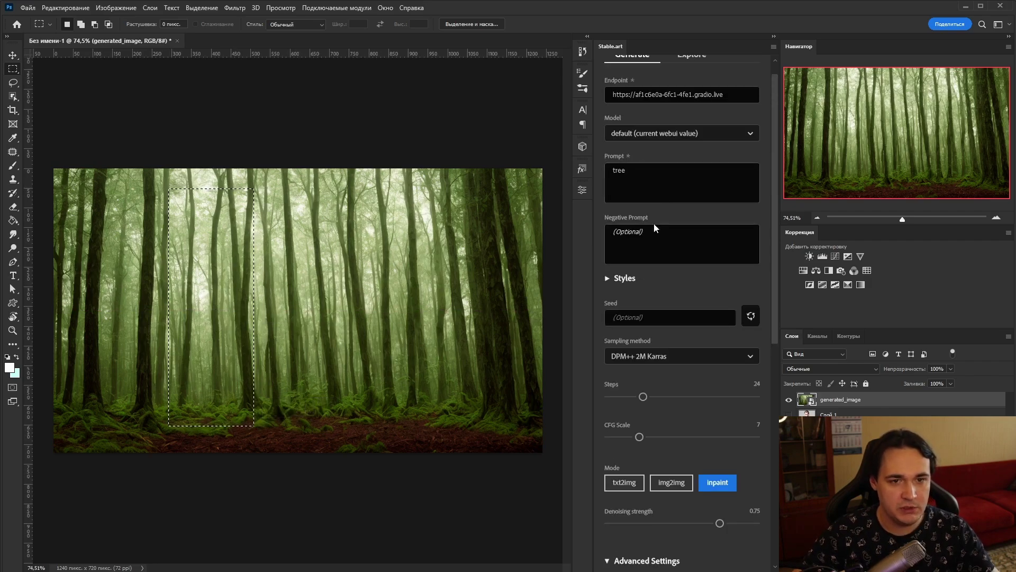
scroll(709, 286, down, 5)
scroll(719, 301, down, 2)
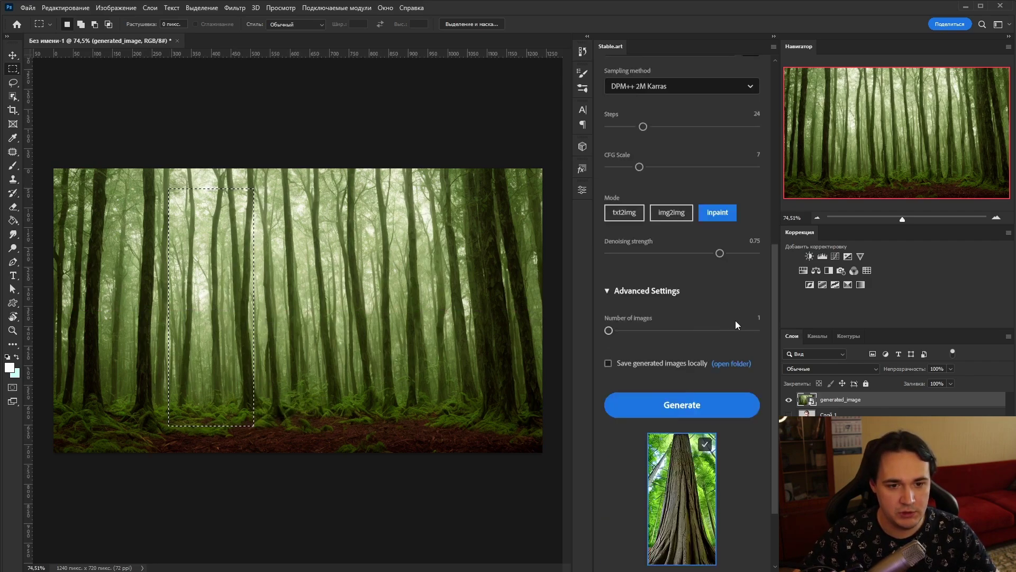
scroll(678, 304, down, 2)
scroll(640, 296, up, 2)
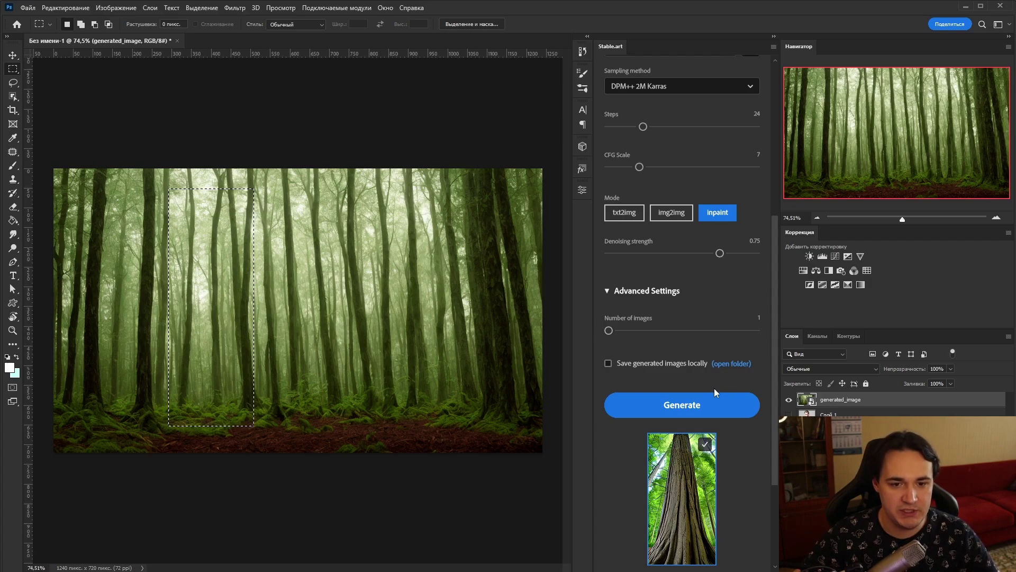
click(717, 412)
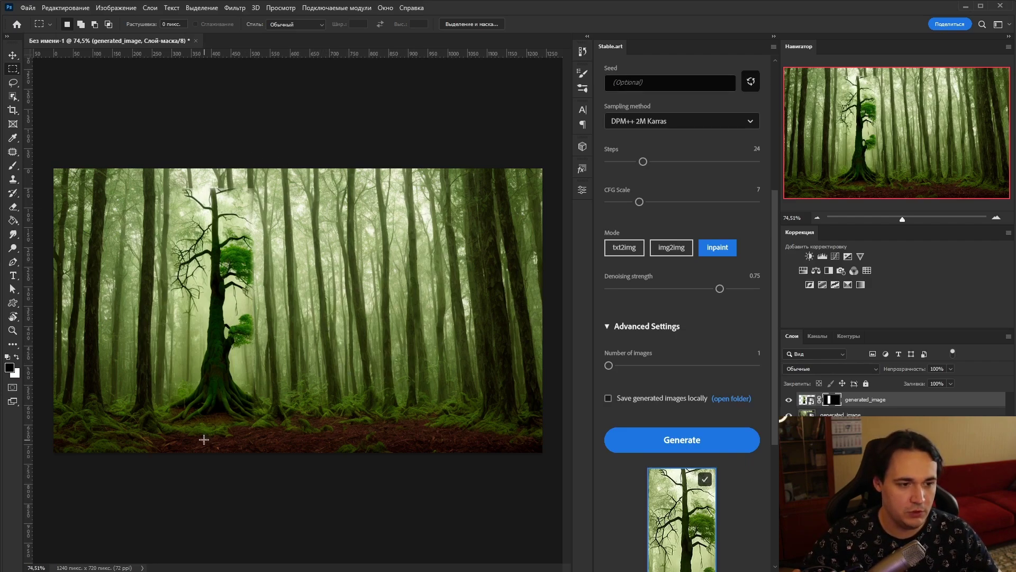
- Toggle the inpainted tree layer's visibility to compare before and after
drag(129, 440, 305, 391)
click(306, 391)
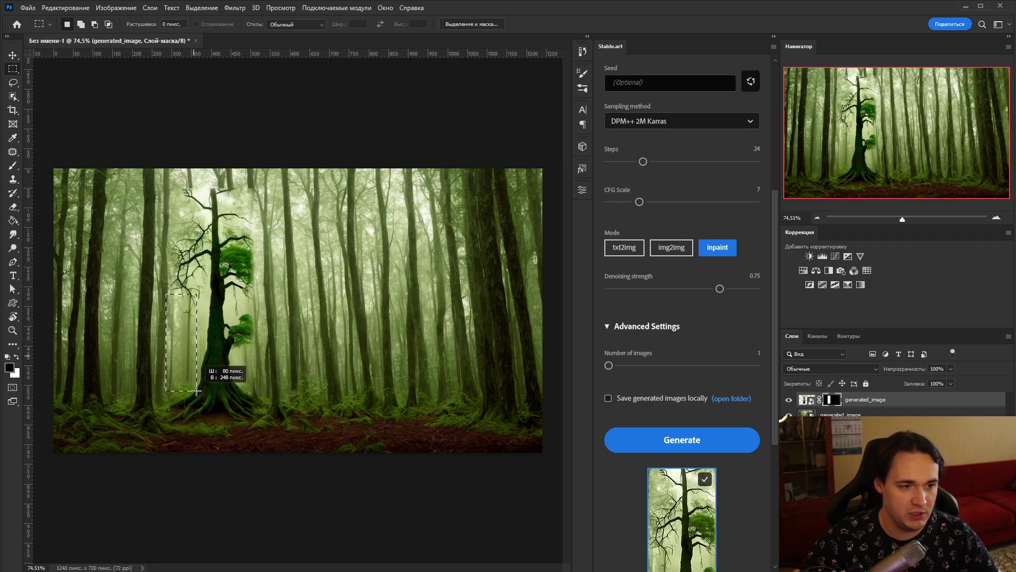
click(789, 400)
click(789, 400)
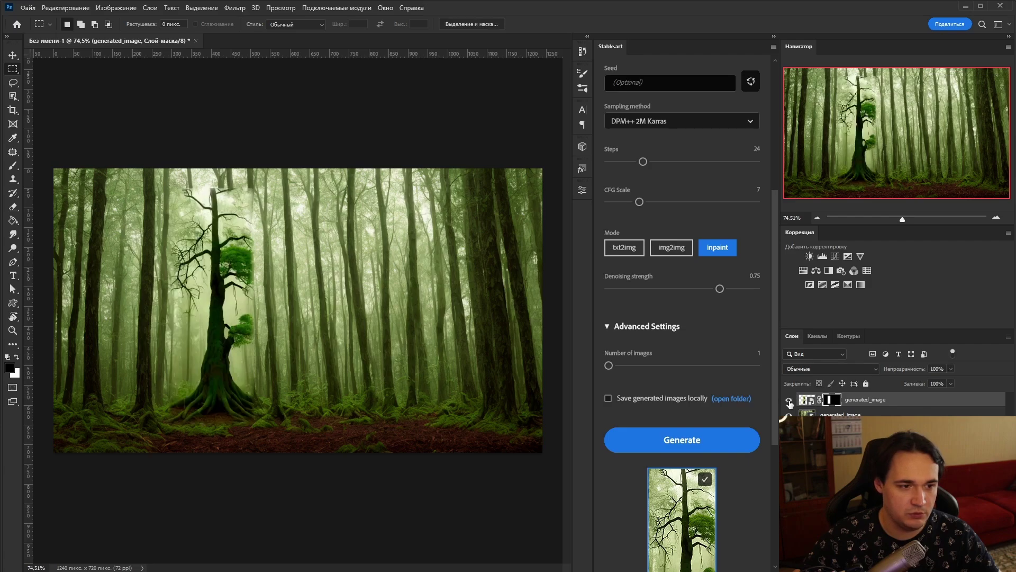
click(789, 399)
click(789, 399)
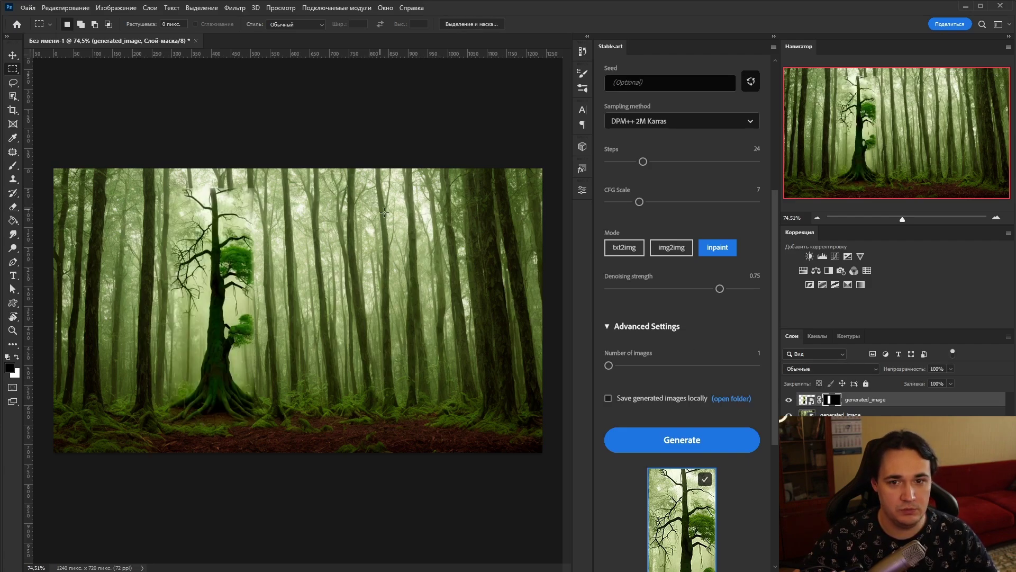
scroll(647, 197, up, 5)
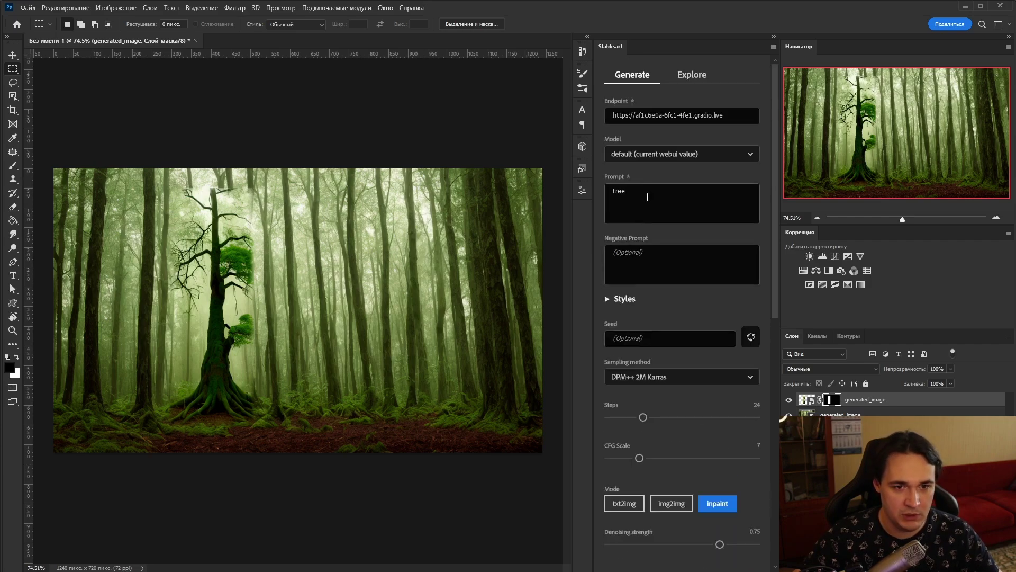
- Inpaint from the prompt 'human' into the lower-right forest, using the lower generated_image layer
double_click(647, 197)
text(human)
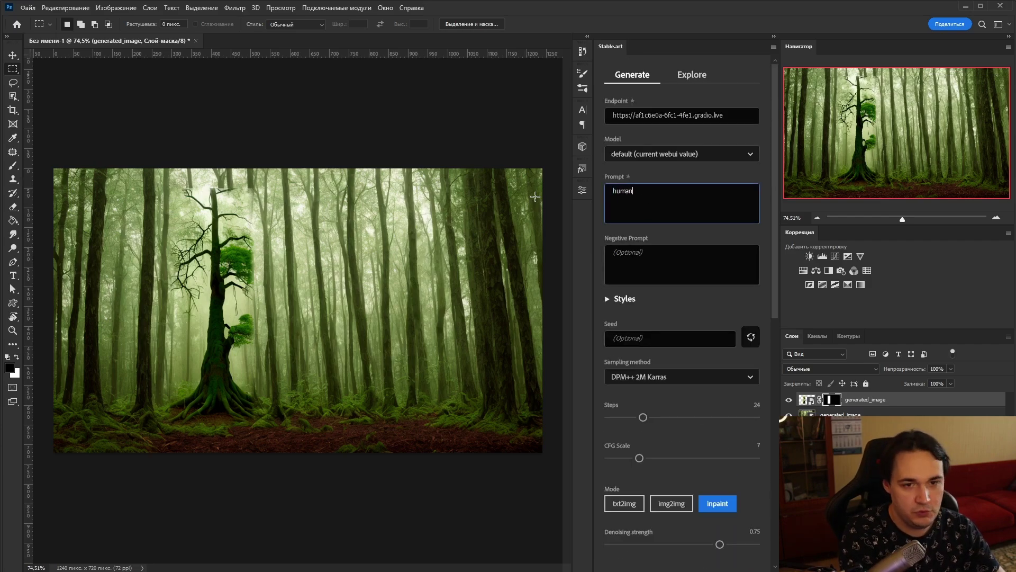
mouse_move(358, 298)
mouse_down()
mouse_move(426, 421)
mouse_move(458, 432)
mouse_up()
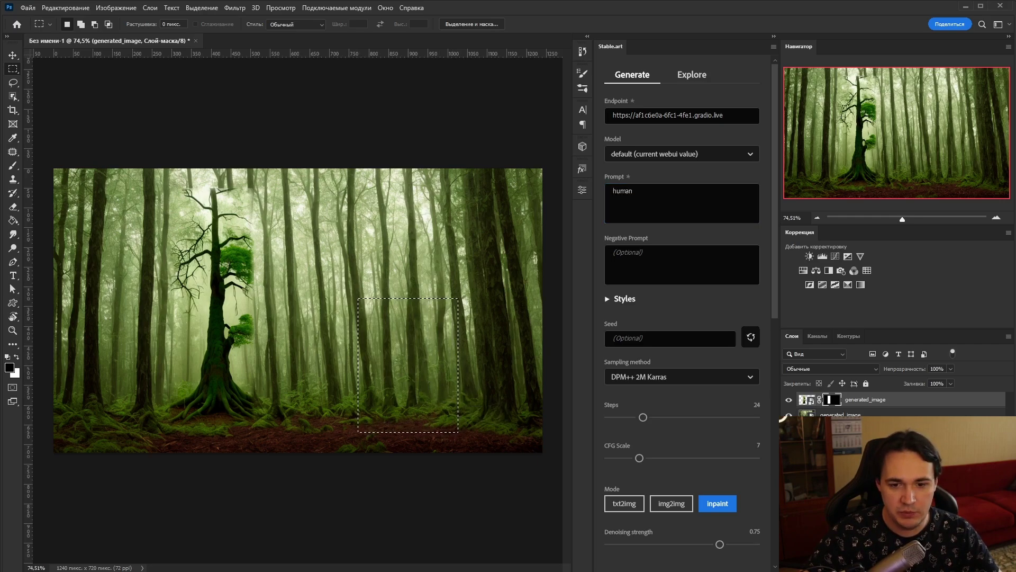
click(847, 413)
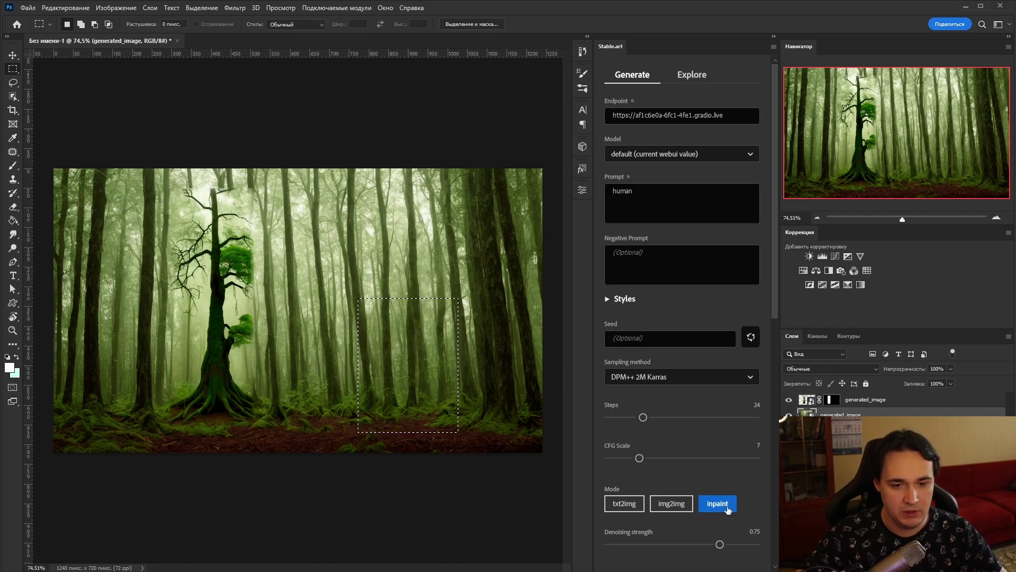
scroll(739, 494, down, 2)
scroll(704, 443, down, 3)
click(704, 431)
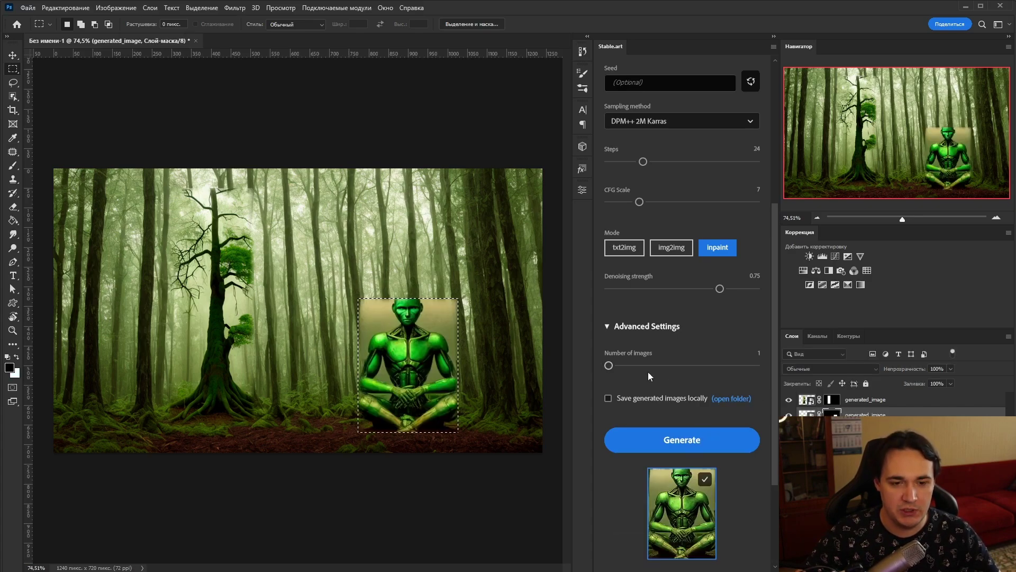
- Deselect and delete the inpainted tree and figure layers
key(ctrl+d)
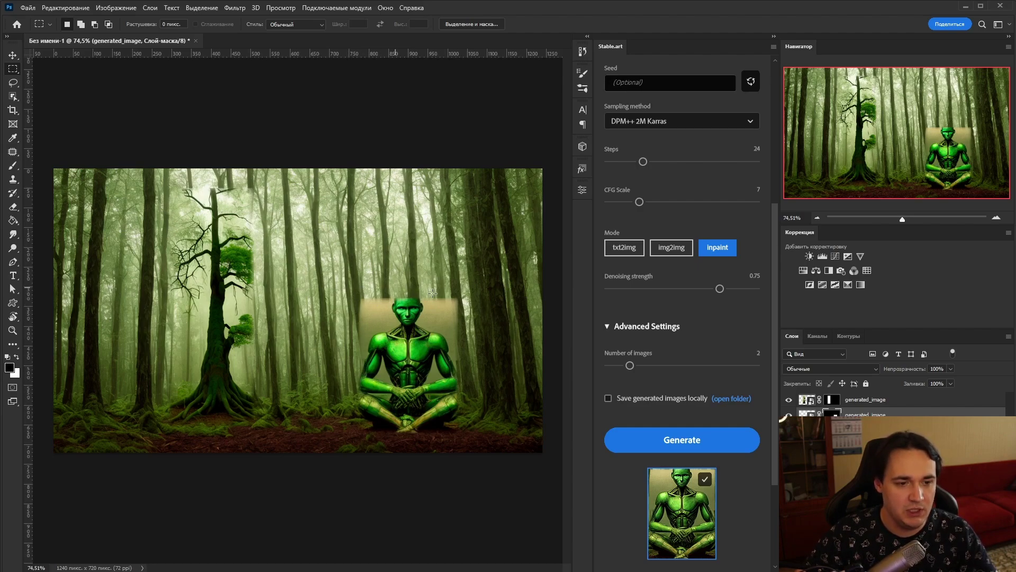
click(910, 402)
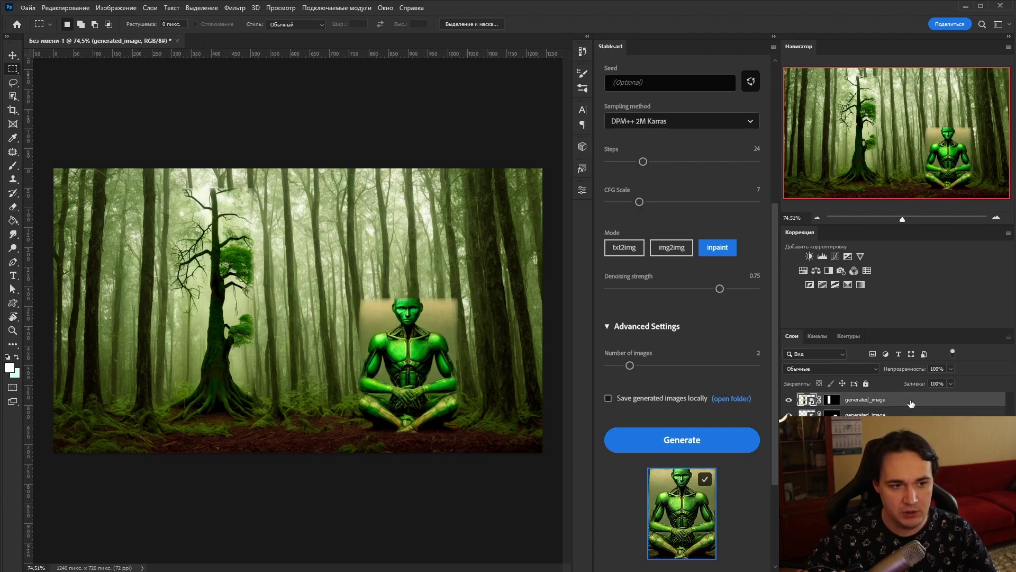
key(Delete)
key(Delete)
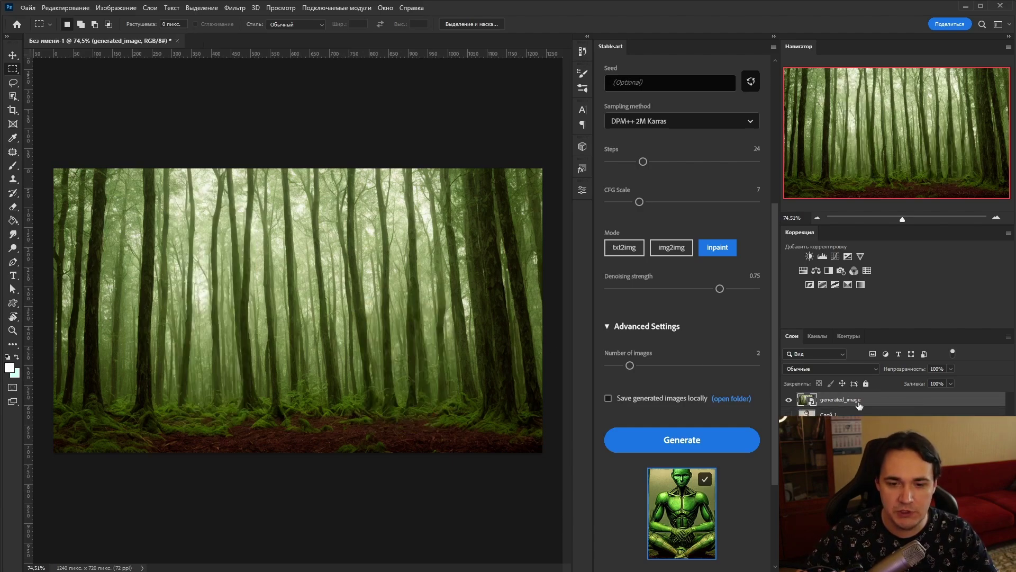
- Lasso an area right of centre and inpaint a standing skeletal figure there
click(12, 82)
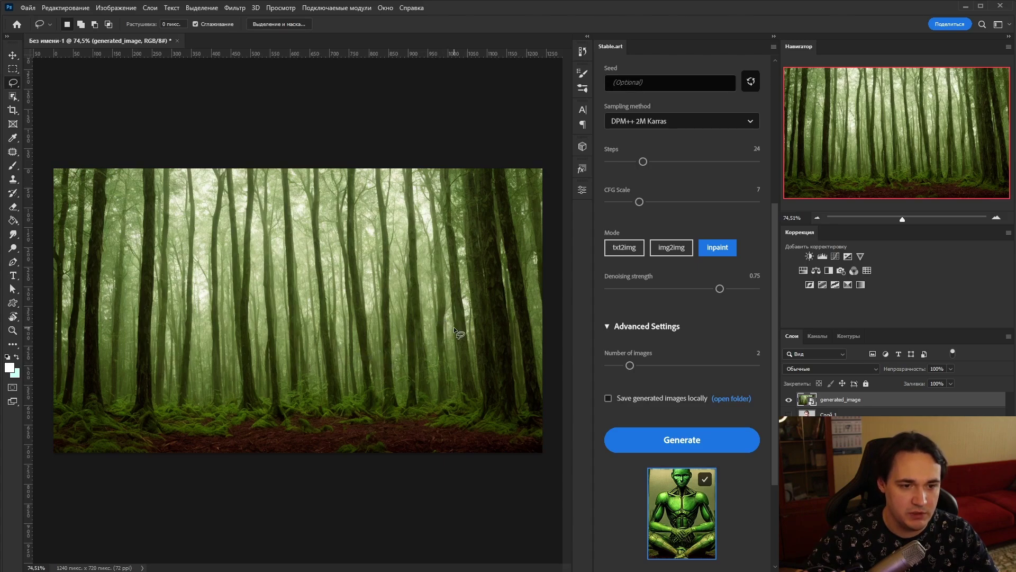
drag(420, 316, 412, 332)
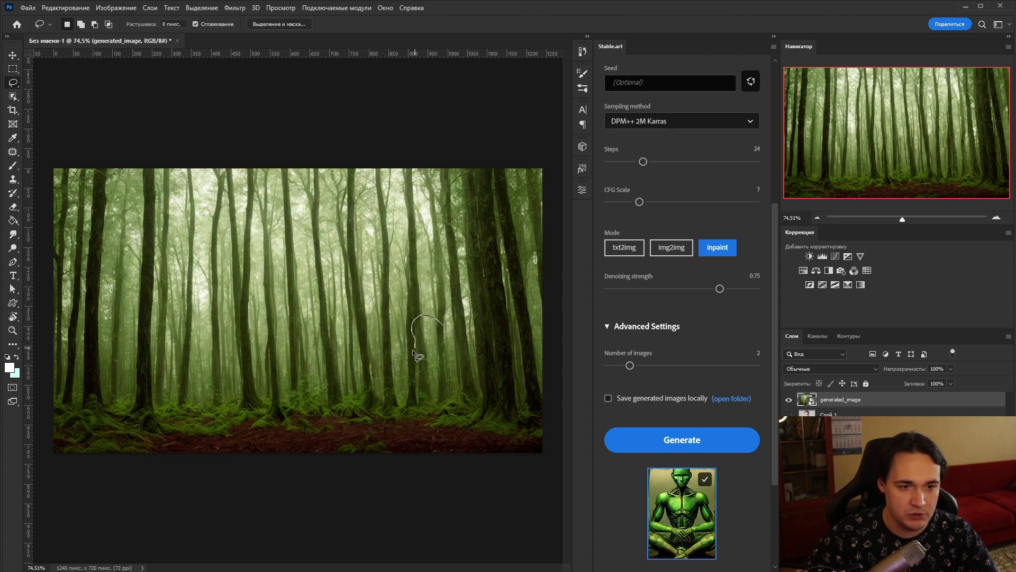
mouse_move(390, 421)
mouse_down()
mouse_move(415, 447)
mouse_move(445, 446)
mouse_move(483, 417)
mouse_up()
drag(464, 330, 450, 319)
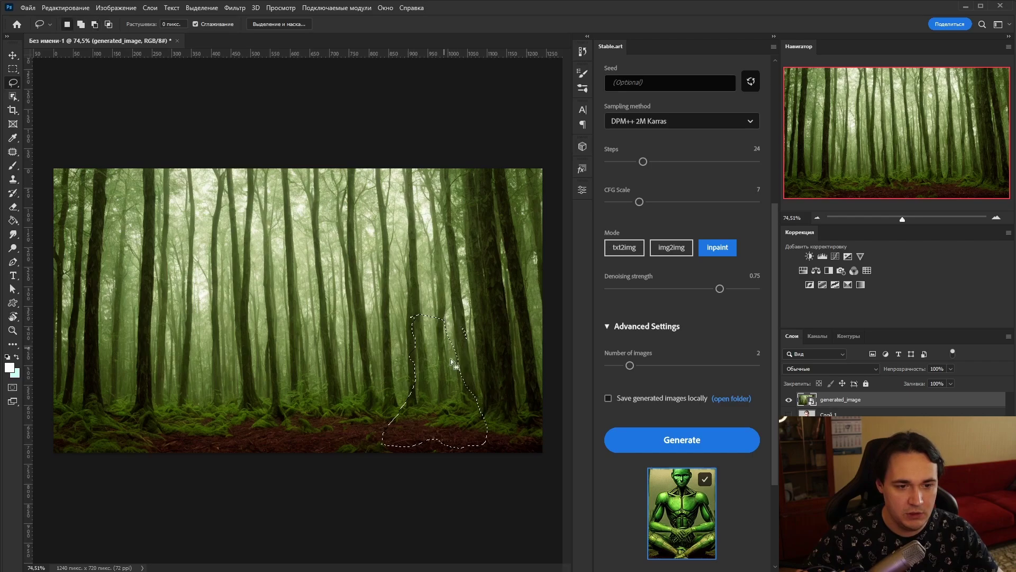
drag(449, 313, 456, 320)
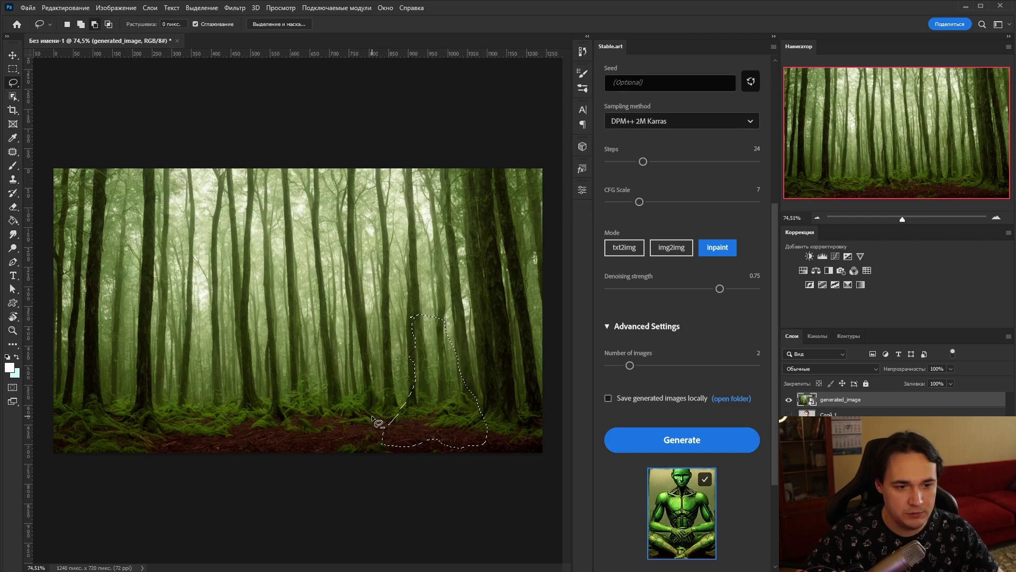
drag(371, 414, 432, 450)
click(715, 501)
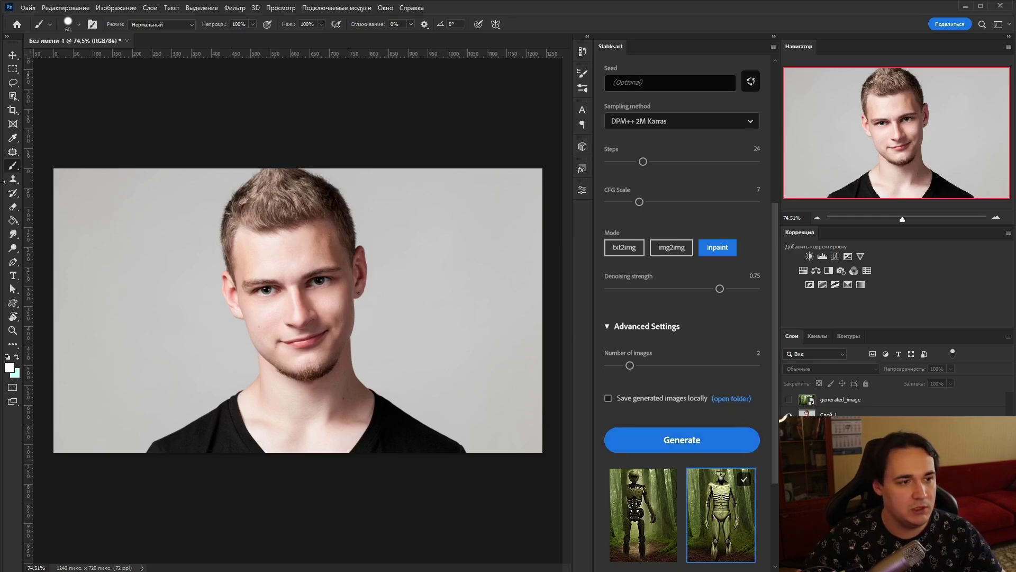
- Regenerate the selected eyes in img2img mode with denoising strength 0.45
click(12, 69)
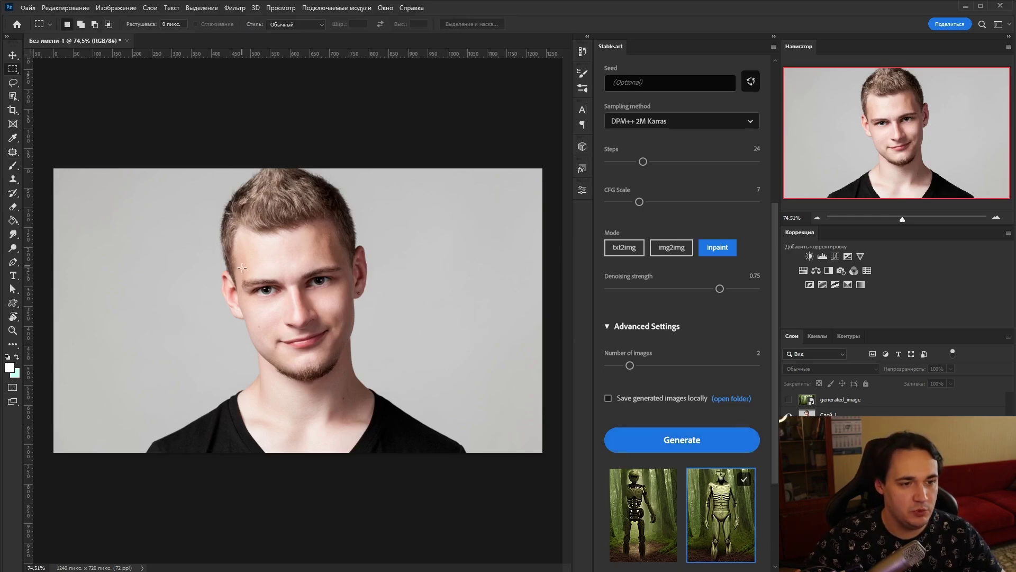
drag(238, 267, 355, 306)
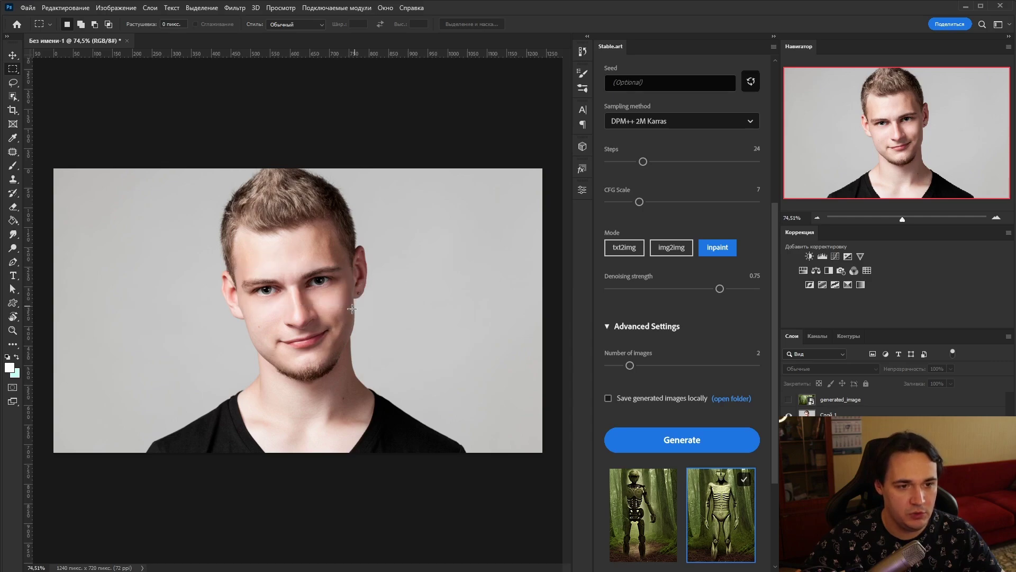
click(670, 248)
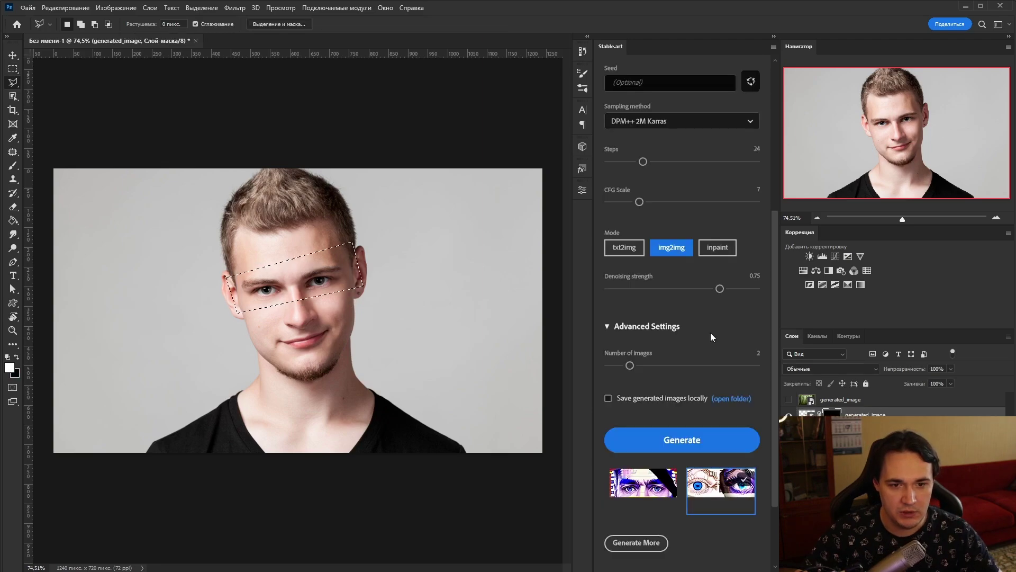
drag(666, 345, 674, 345)
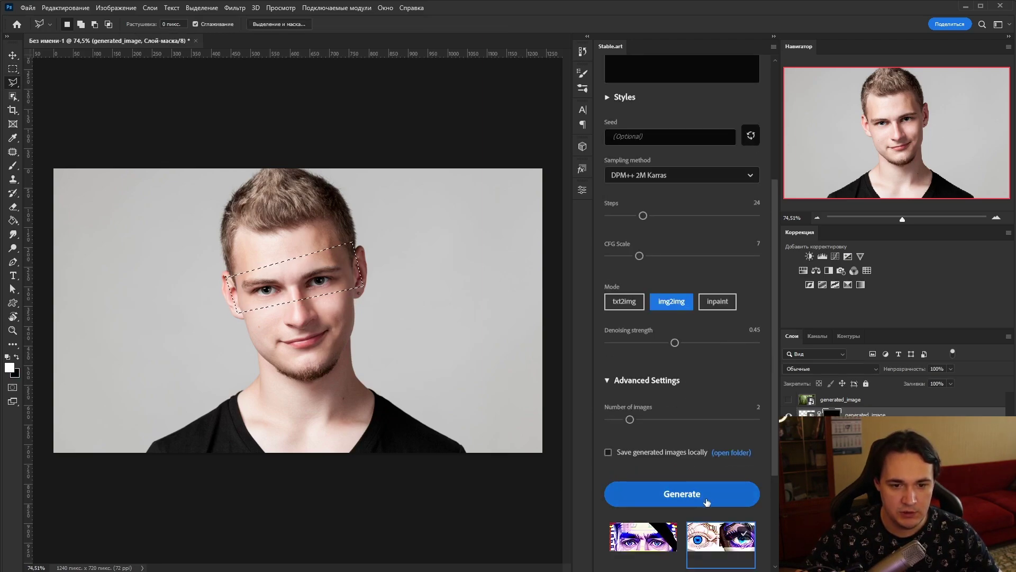
key(Return)
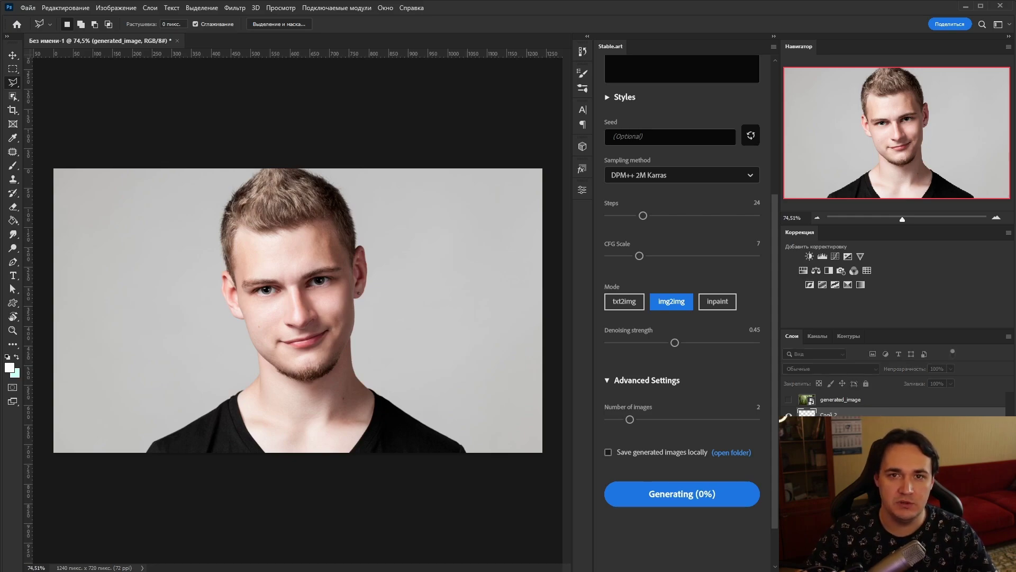
- Cancel the stray polygonal lasso outline and bring up the example image gallery
click(389, 341)
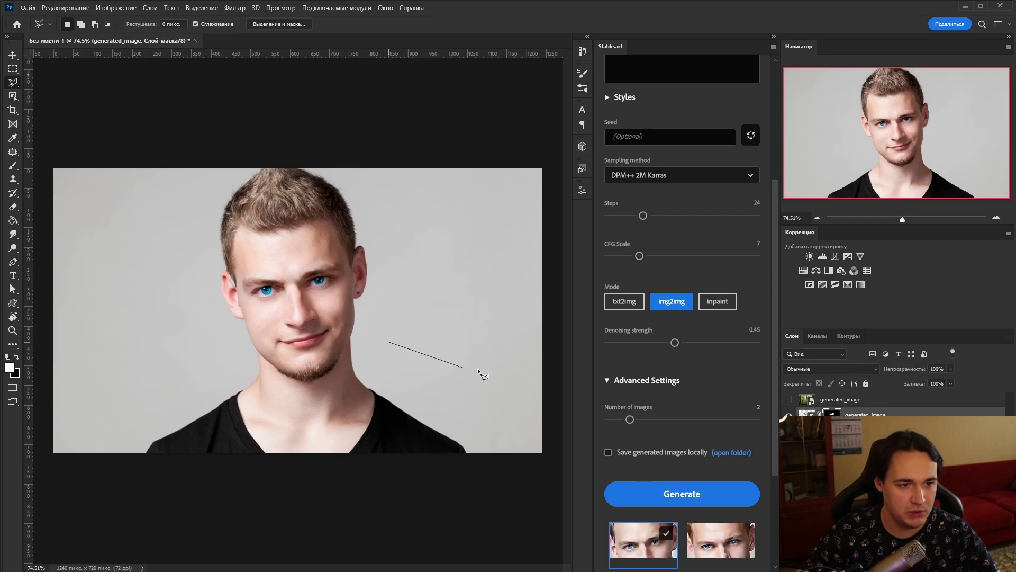
click(464, 265)
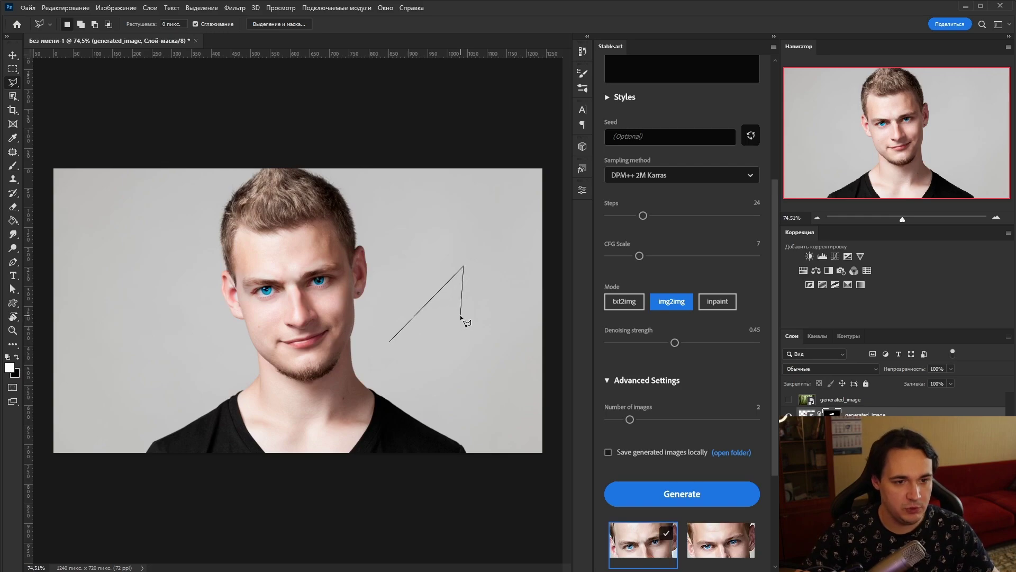
key(Escape)
key(shift+l)
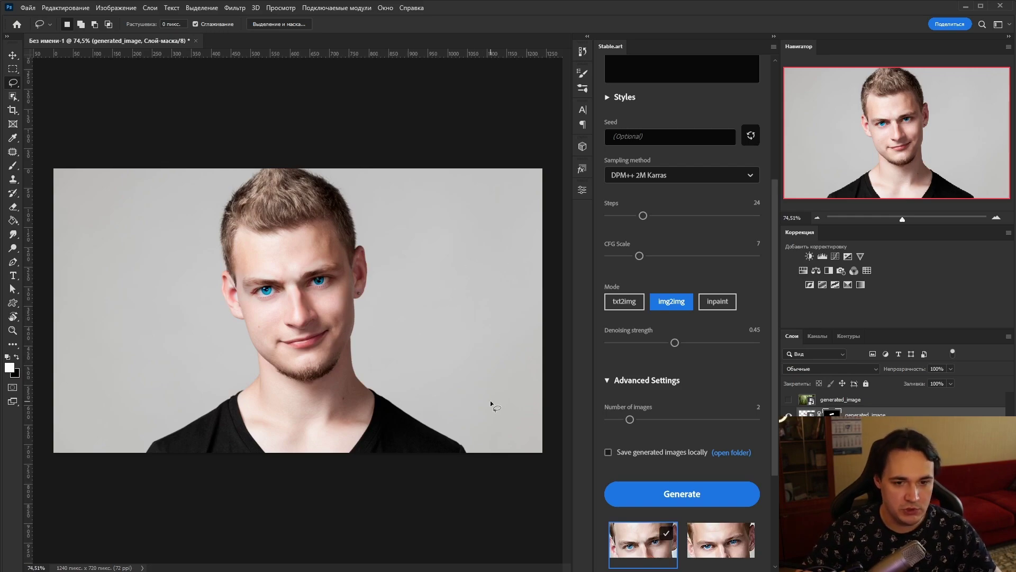
scroll(675, 366, up, 2)
scroll(676, 402, up, 3)
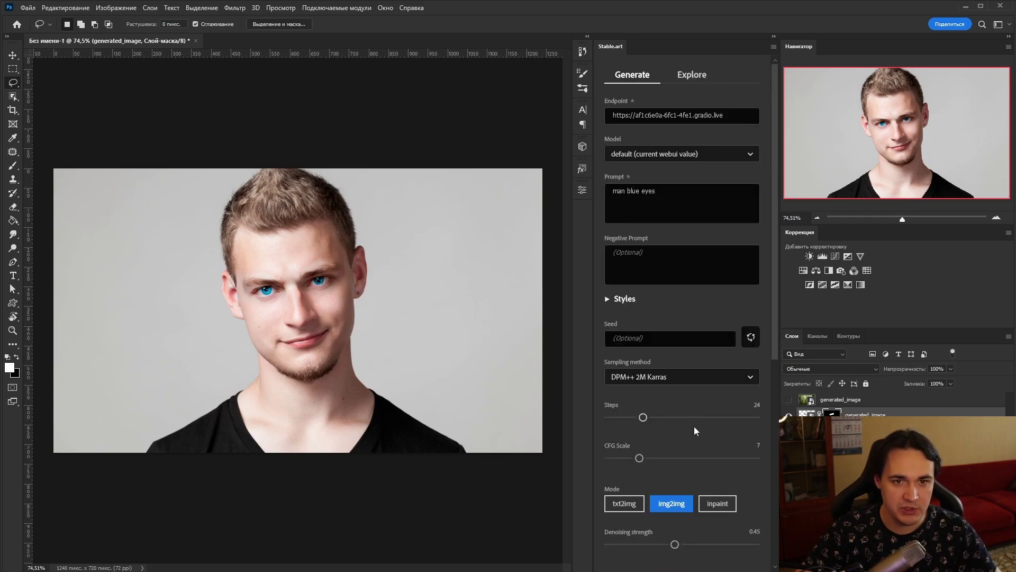
scroll(698, 431, down, 3)
scroll(691, 433, up, 3)
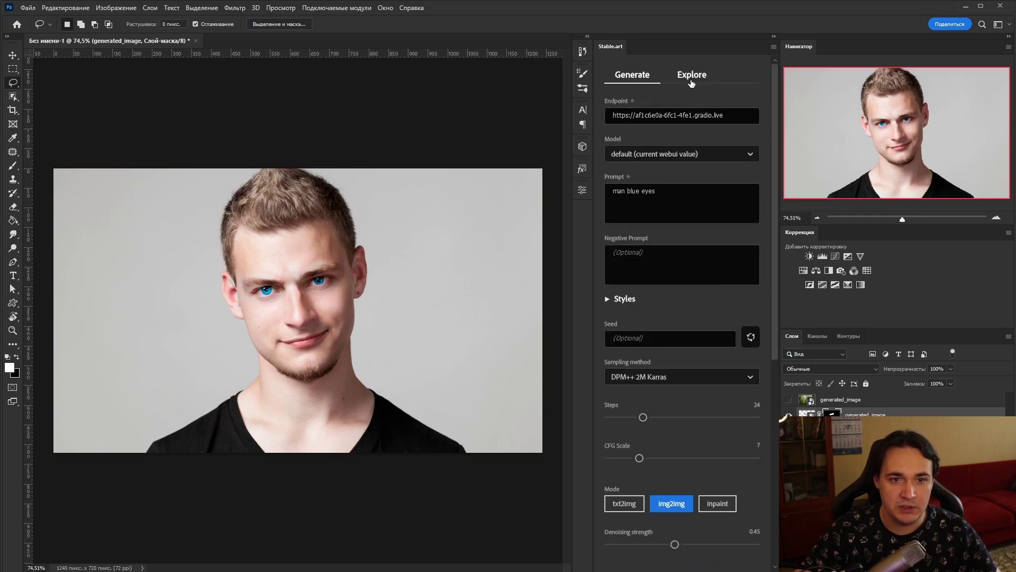
click(694, 77)
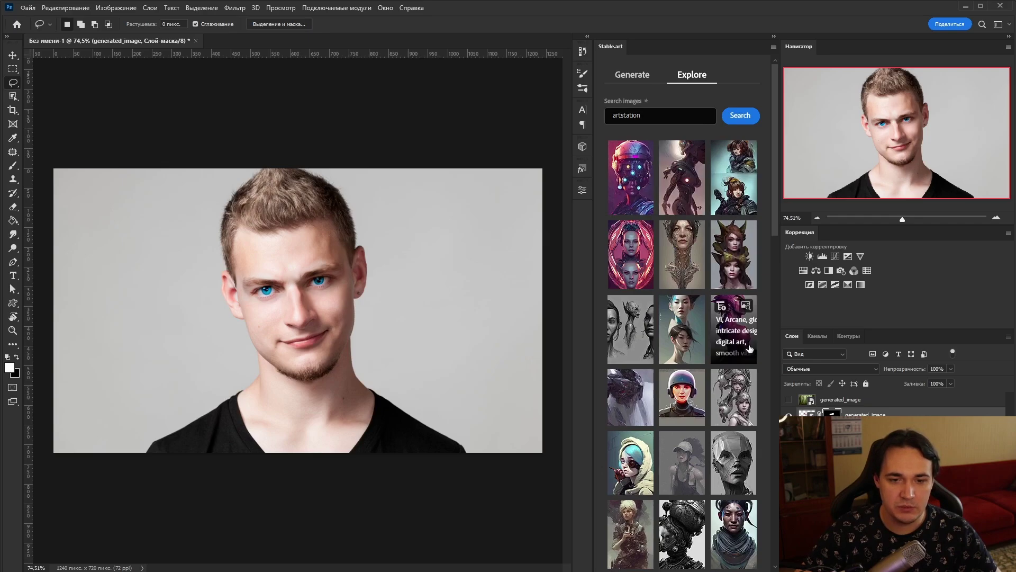
- Search the Explore gallery for 'artstation man' and scroll through all the results
scroll(722, 512, down, 4)
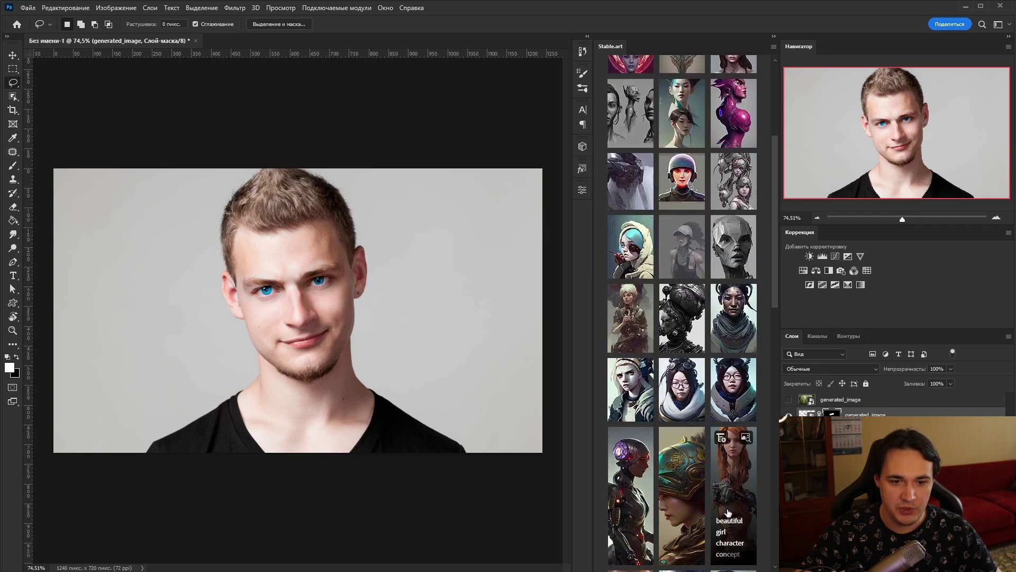
scroll(744, 497, down, 4)
scroll(674, 135, up, 3)
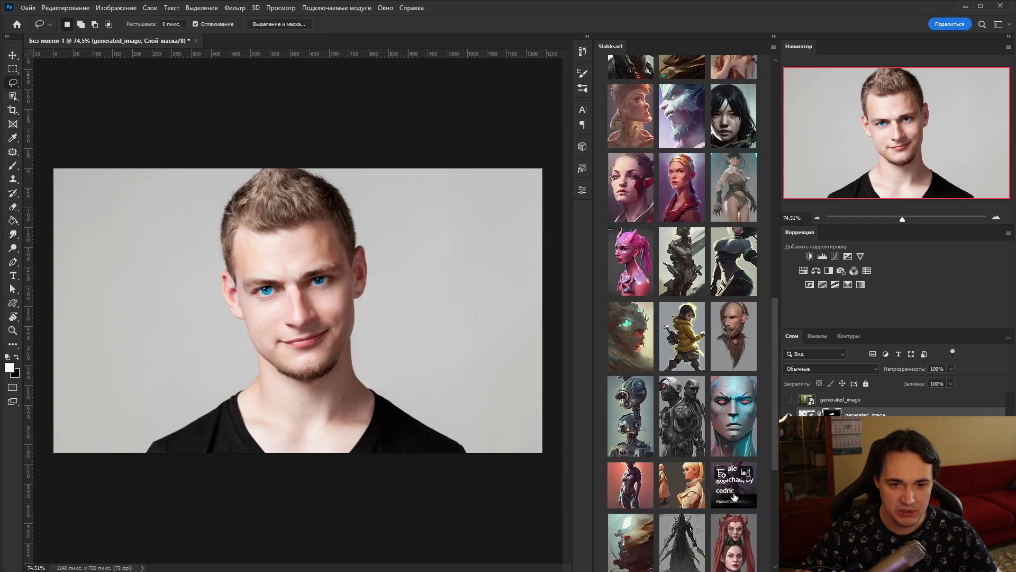
scroll(674, 135, up, 3)
scroll(673, 136, up, 3)
click(667, 119)
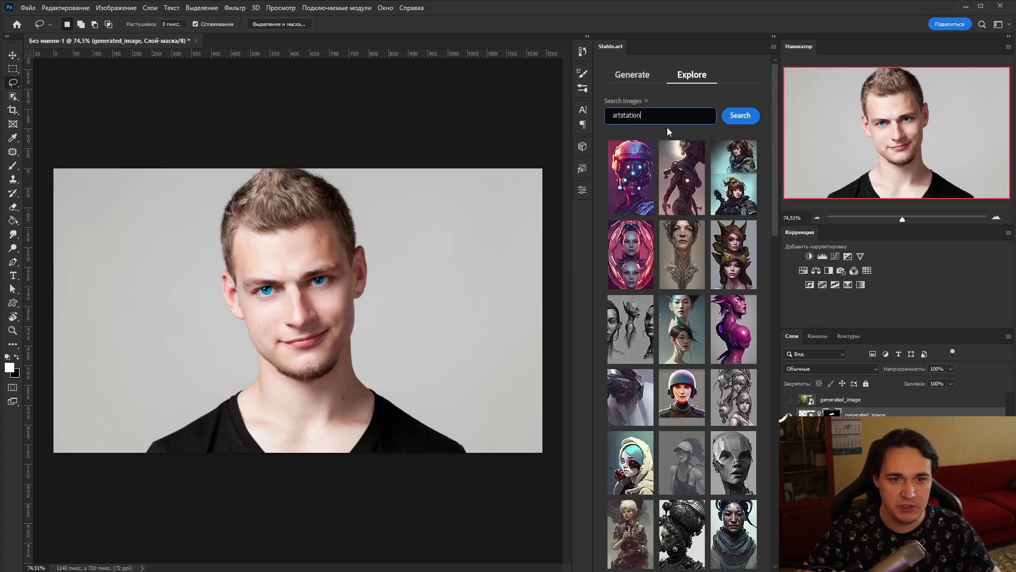
text( man)
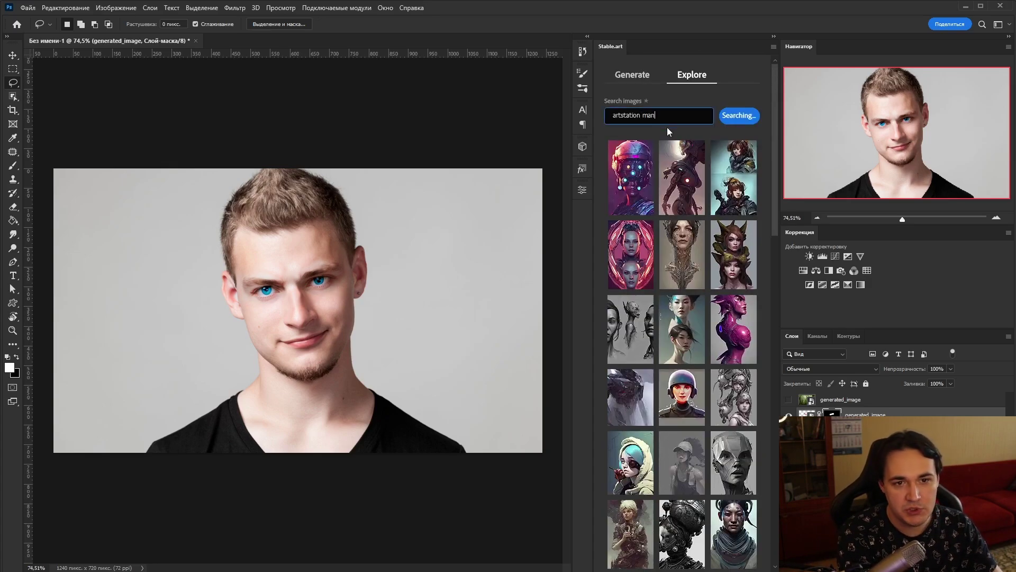
click(730, 117)
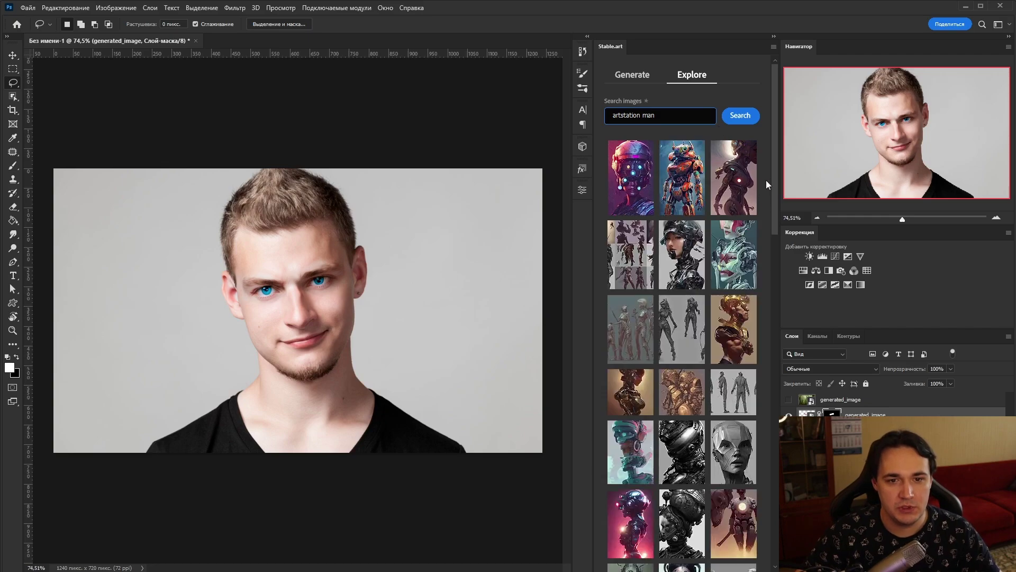
scroll(750, 238, down, 5)
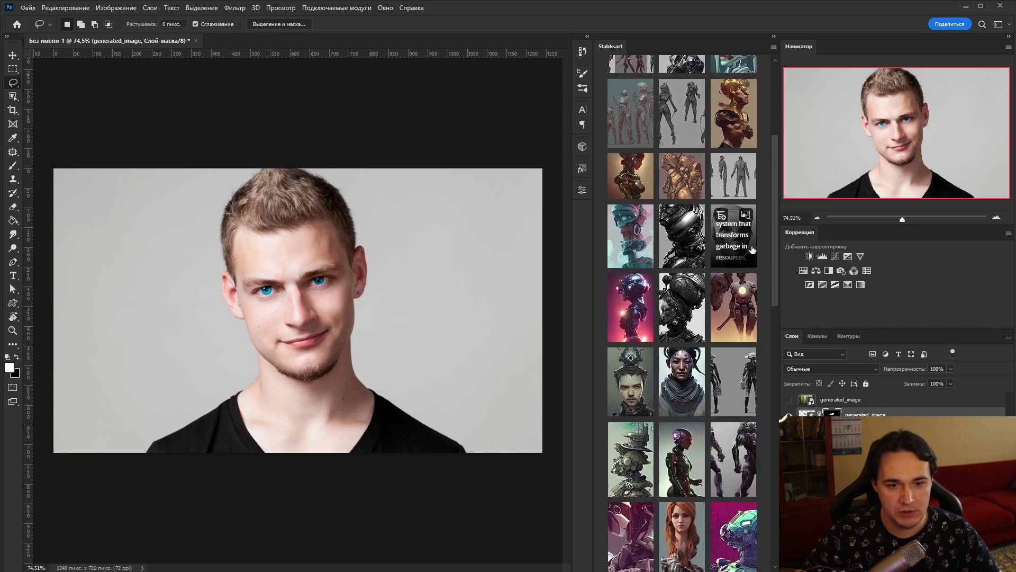
scroll(757, 251, down, 3)
scroll(762, 254, down, 3)
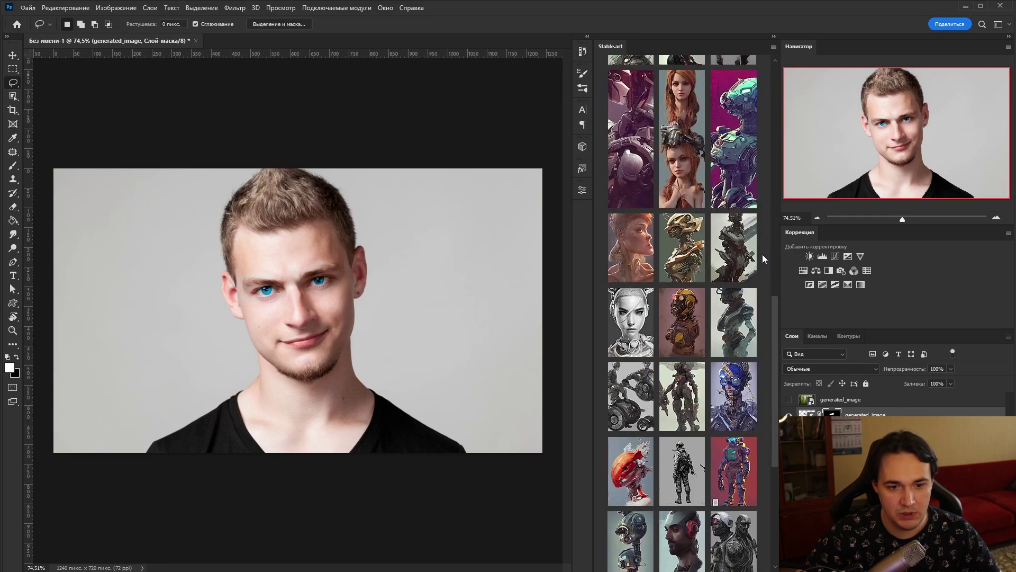
scroll(762, 254, down, 3)
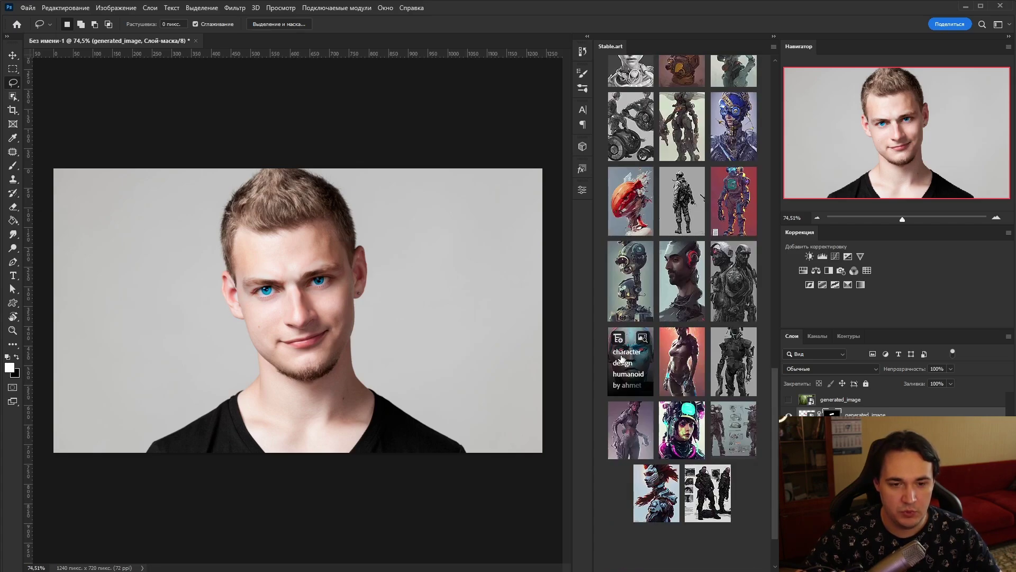
- Load a cyberpunk character's prompt into the generator and look up similar images
click(618, 338)
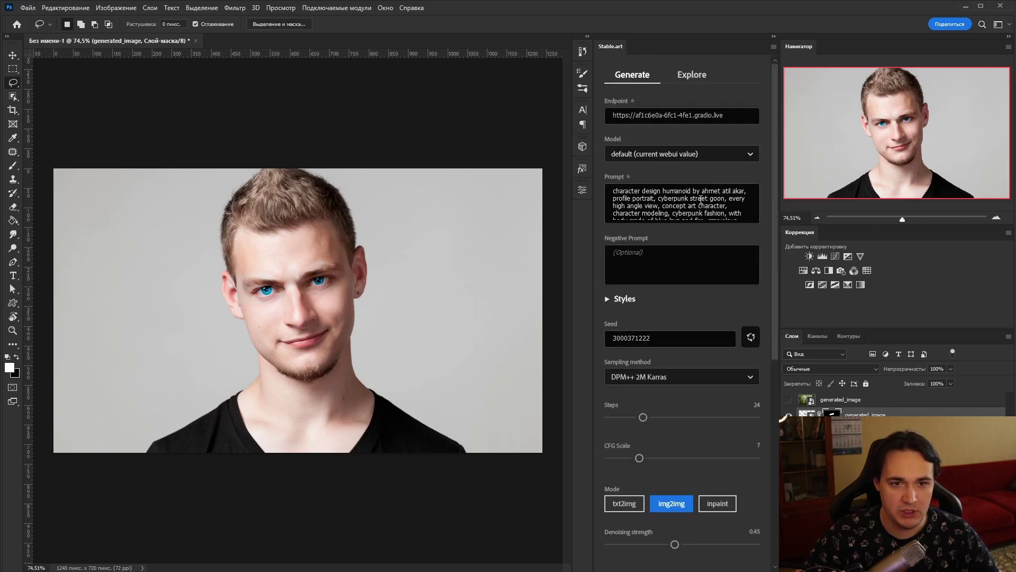
click(692, 74)
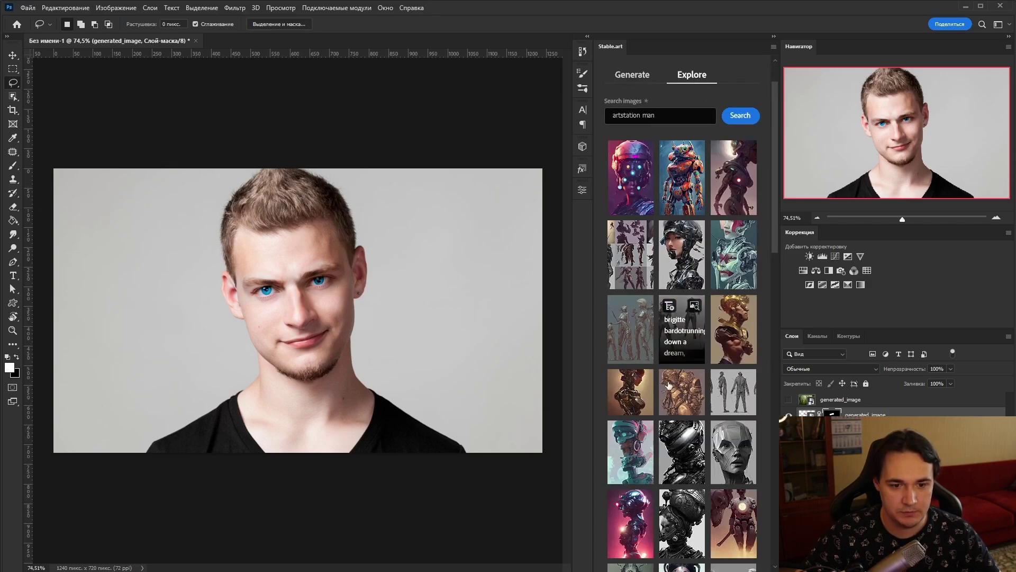
scroll(691, 364, down, 5)
scroll(691, 363, down, 5)
scroll(691, 363, down, 5)
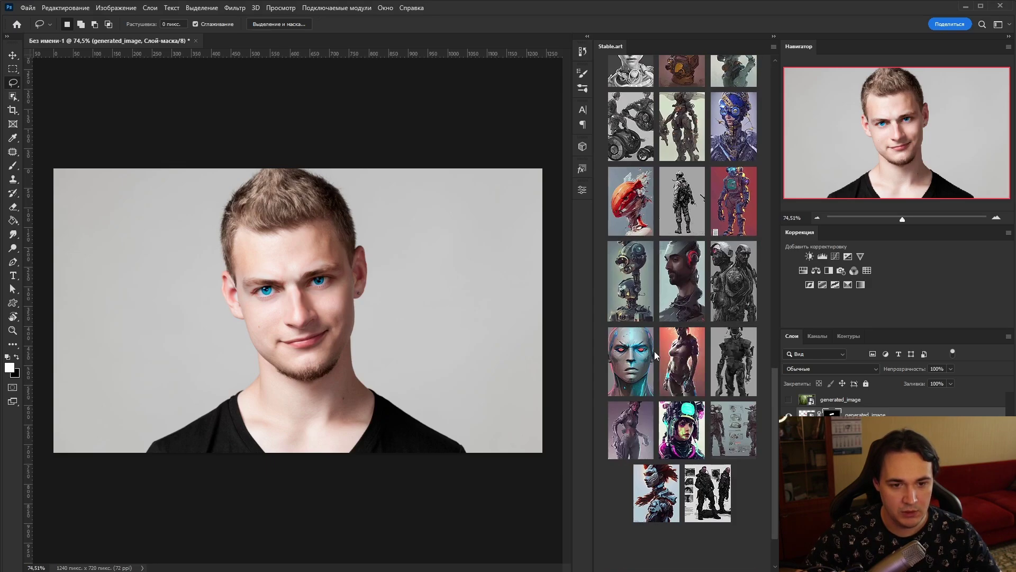
click(642, 339)
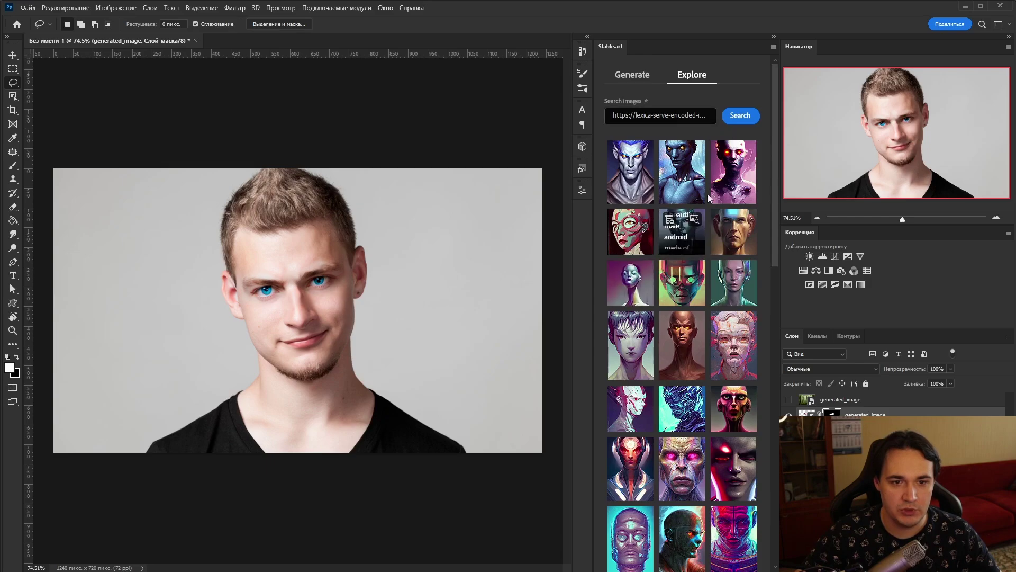
- Search 'gold man' and list images similar to a gold stone statue
scroll(739, 543, down, 2)
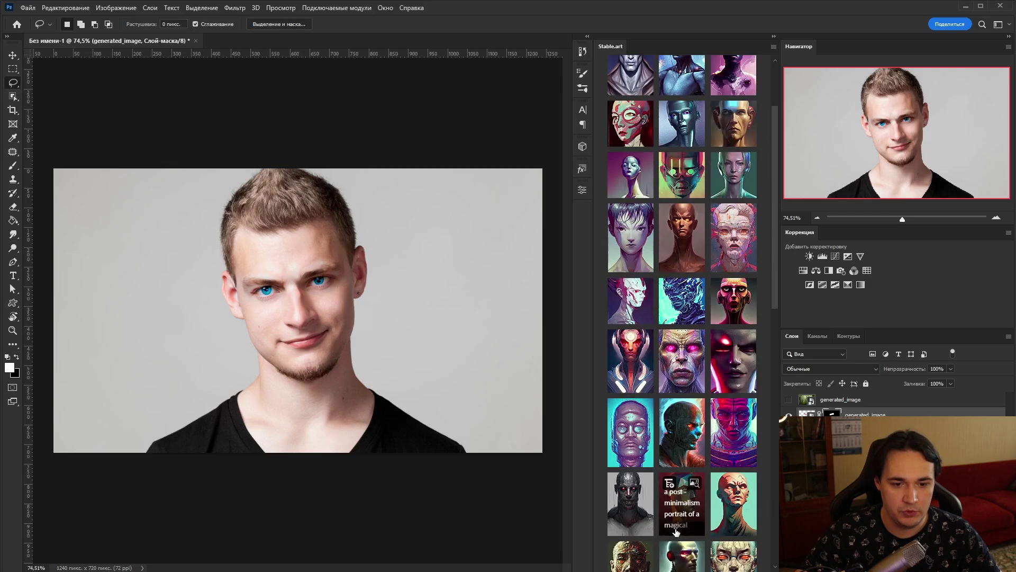
scroll(725, 318, up, 2)
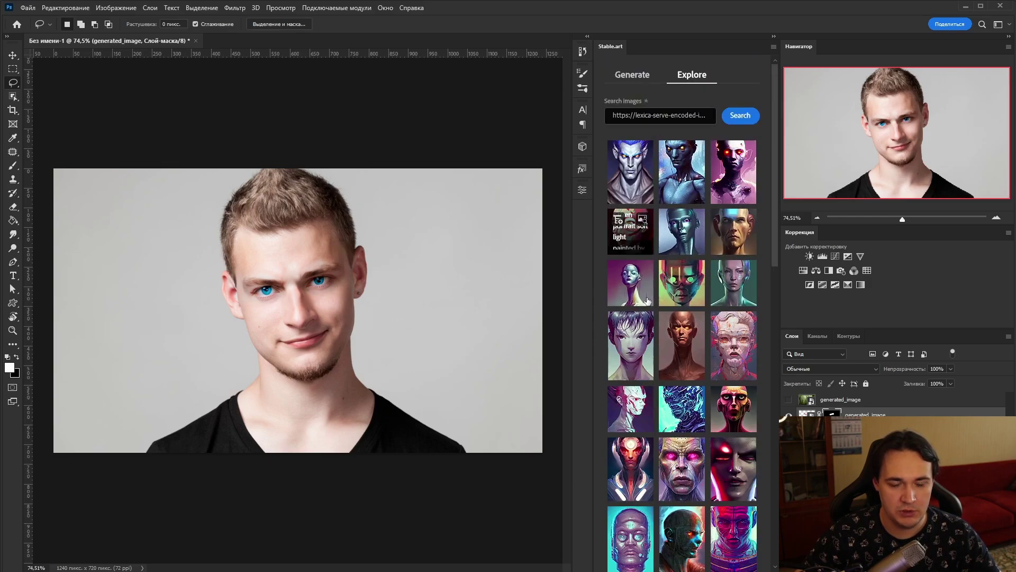
double_click(693, 116)
click(693, 115)
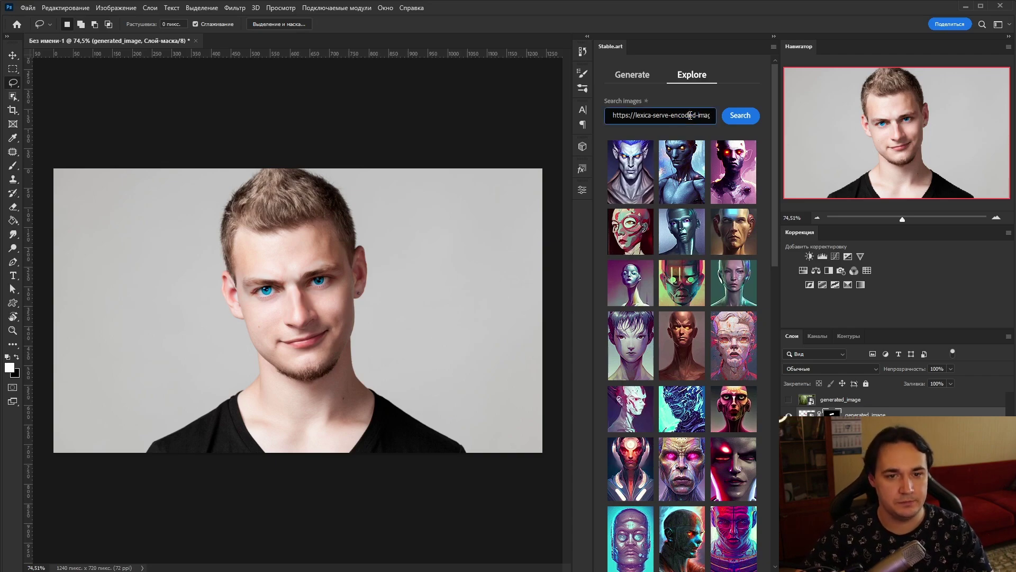
key(Right)
key(Right)
key(Right)
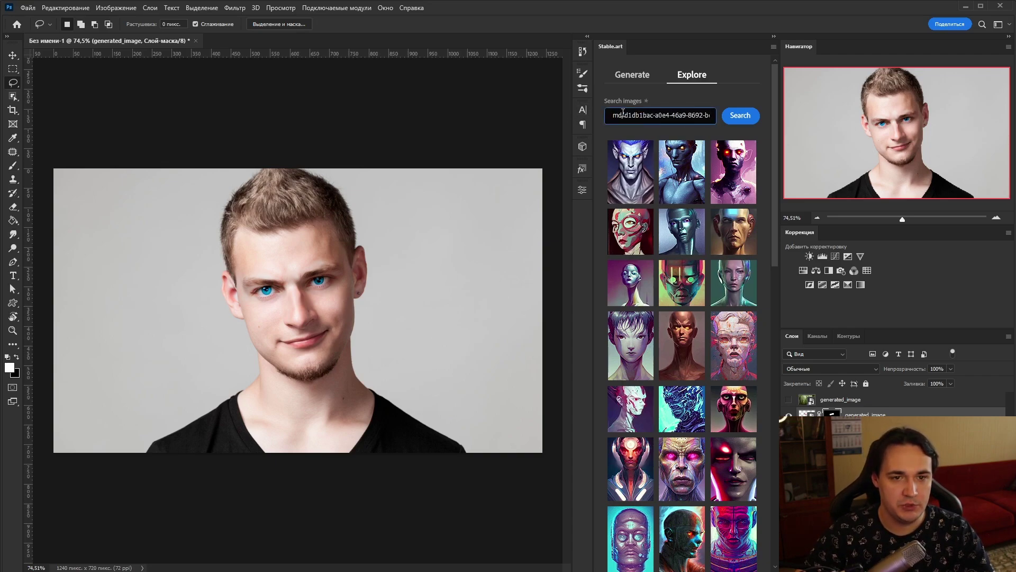
key(ctrl+a)
text(g)
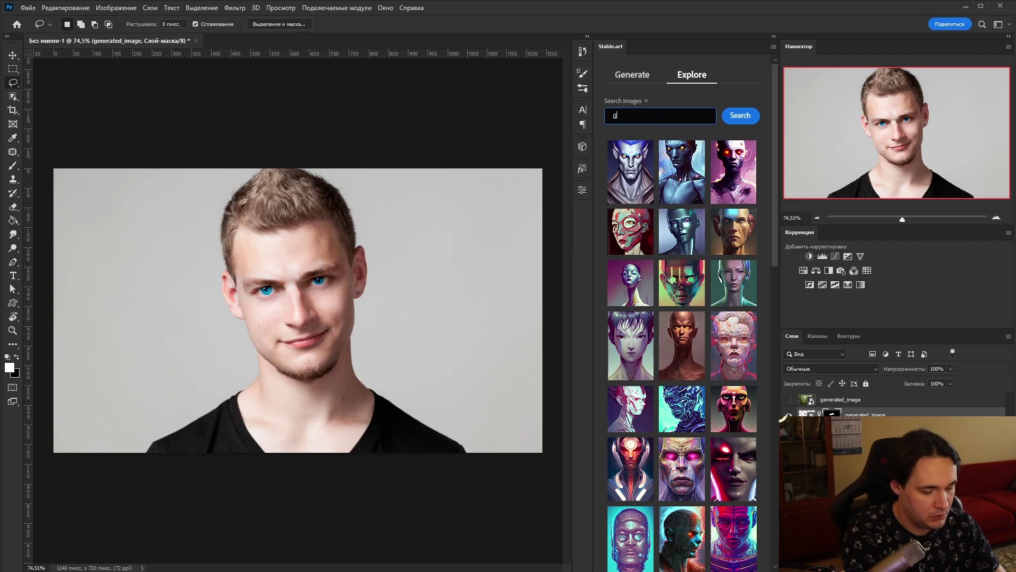
text(old man)
key(Return)
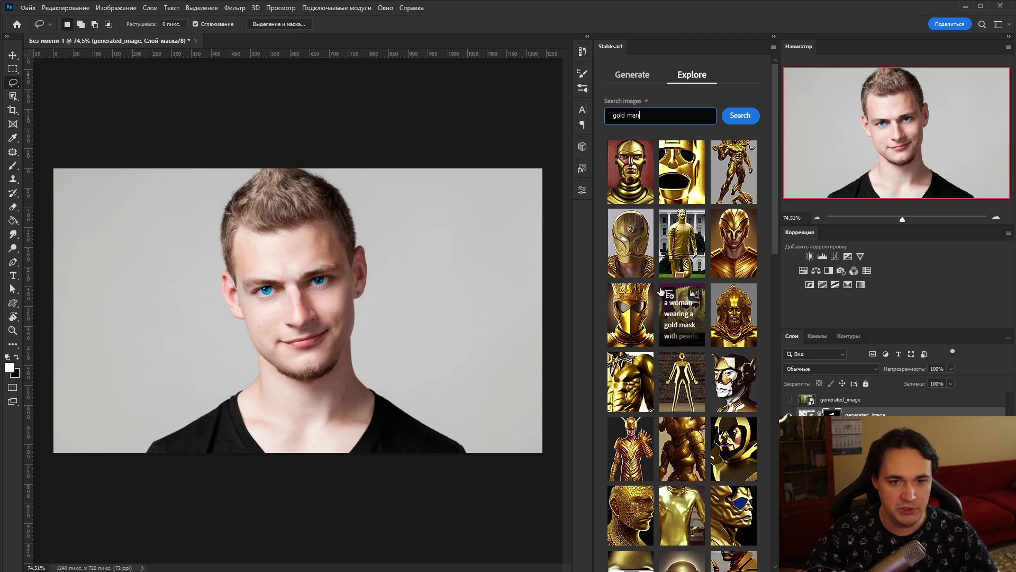
mouse_move(681, 243)
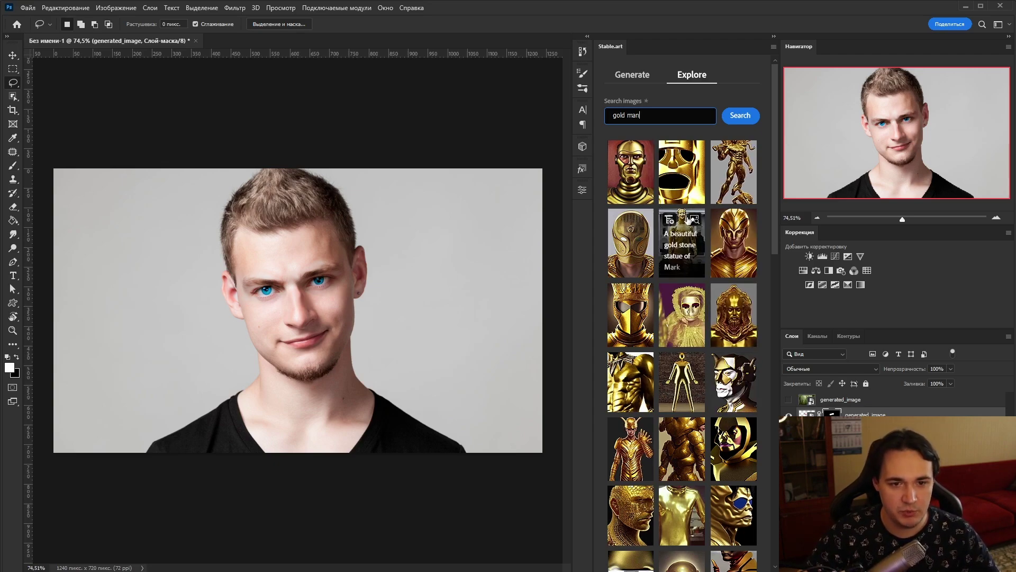
click(695, 219)
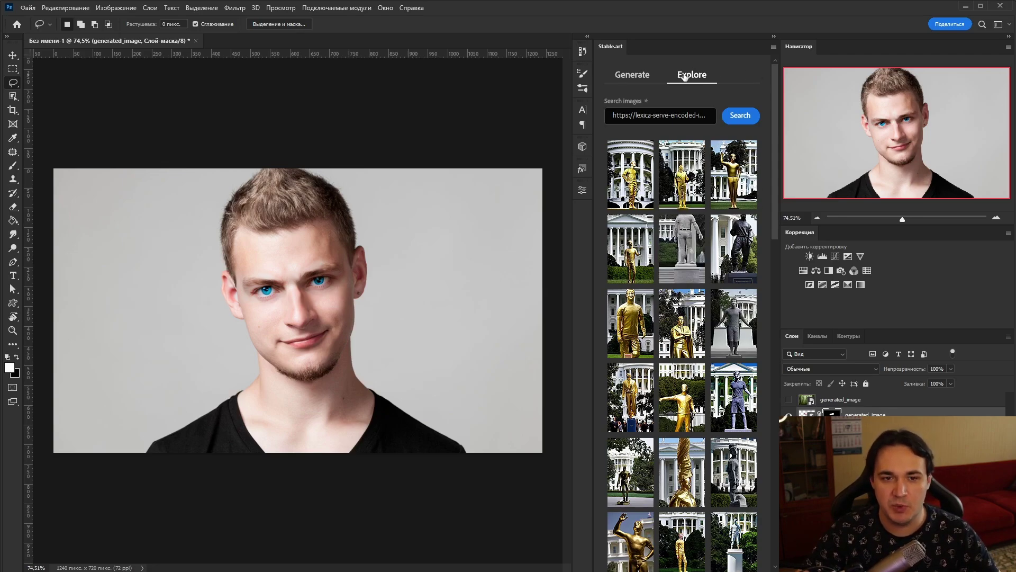
- Generate img2img variants of the face and apply the second, softer painterly one
click(637, 74)
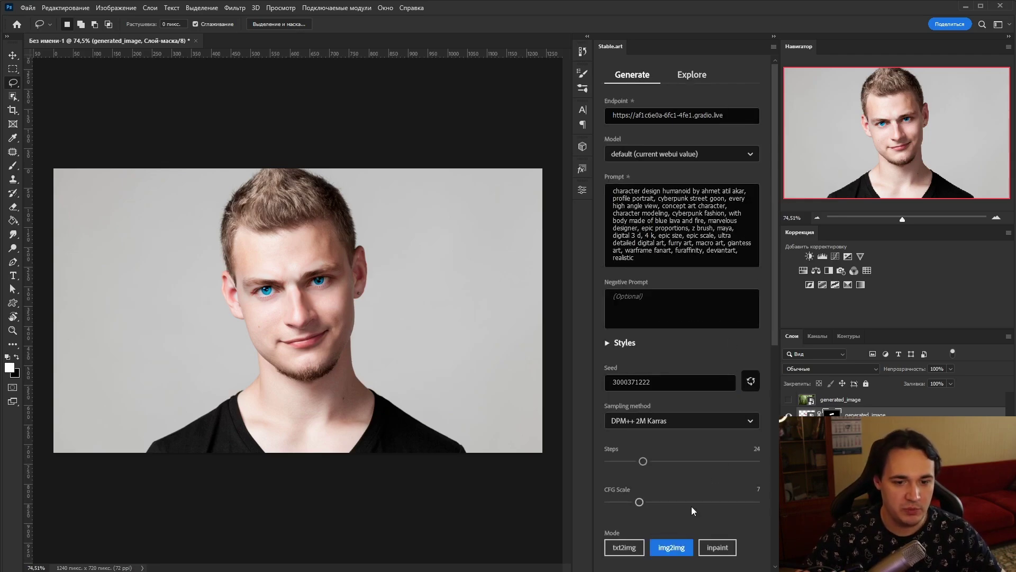
scroll(738, 350, down, 3)
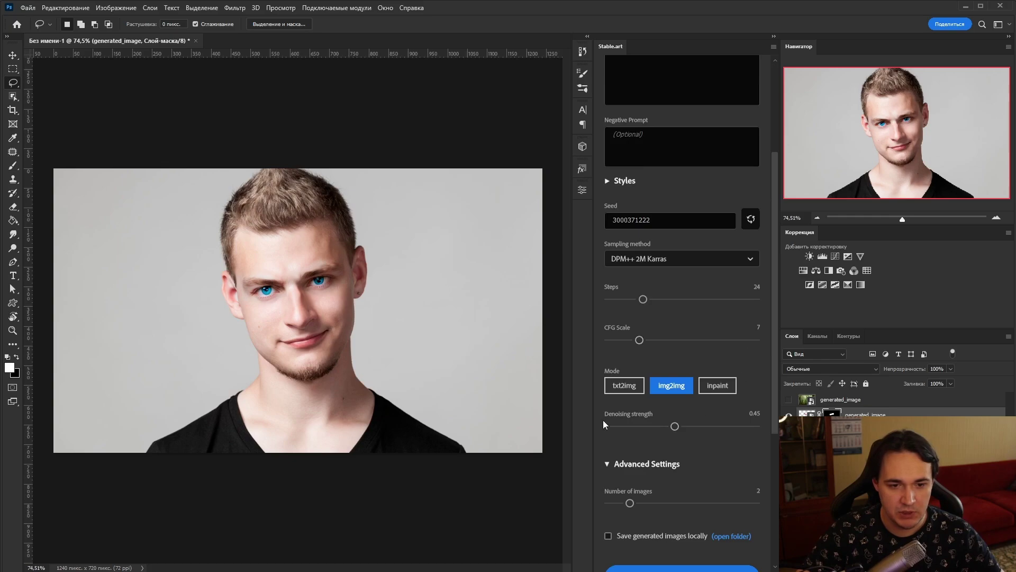
scroll(760, 415, down, 1)
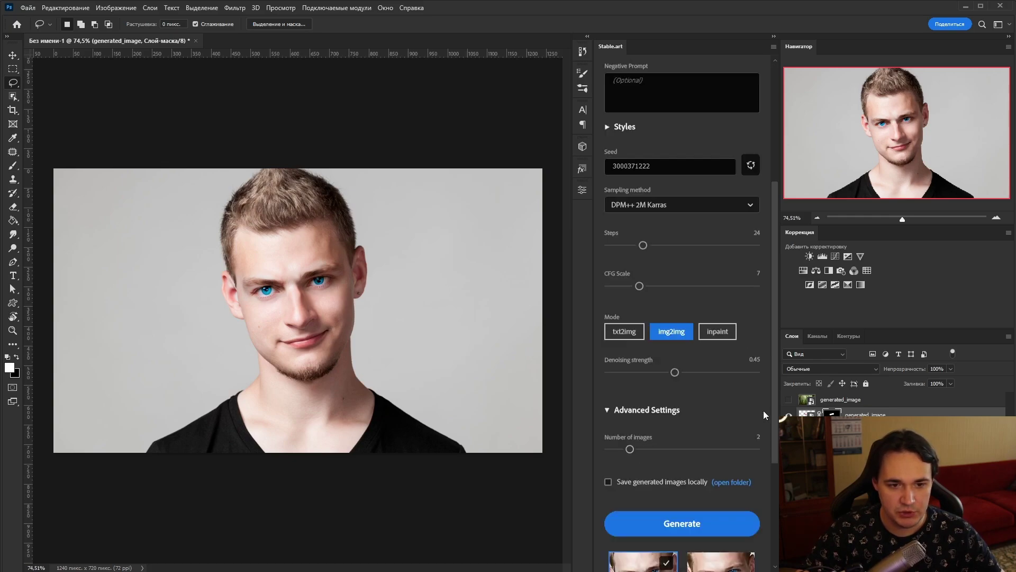
scroll(656, 357, down, 3)
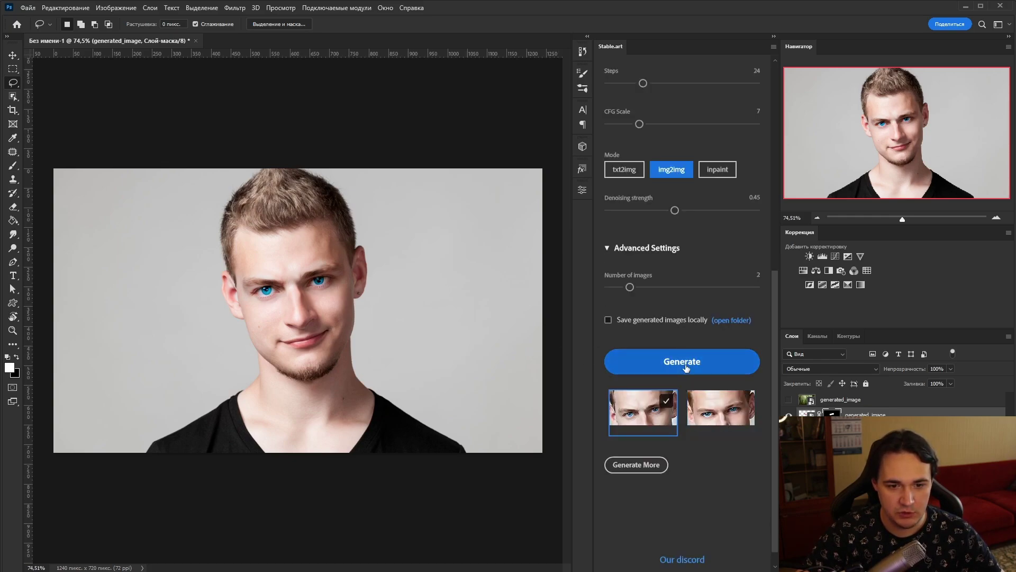
click(13, 69)
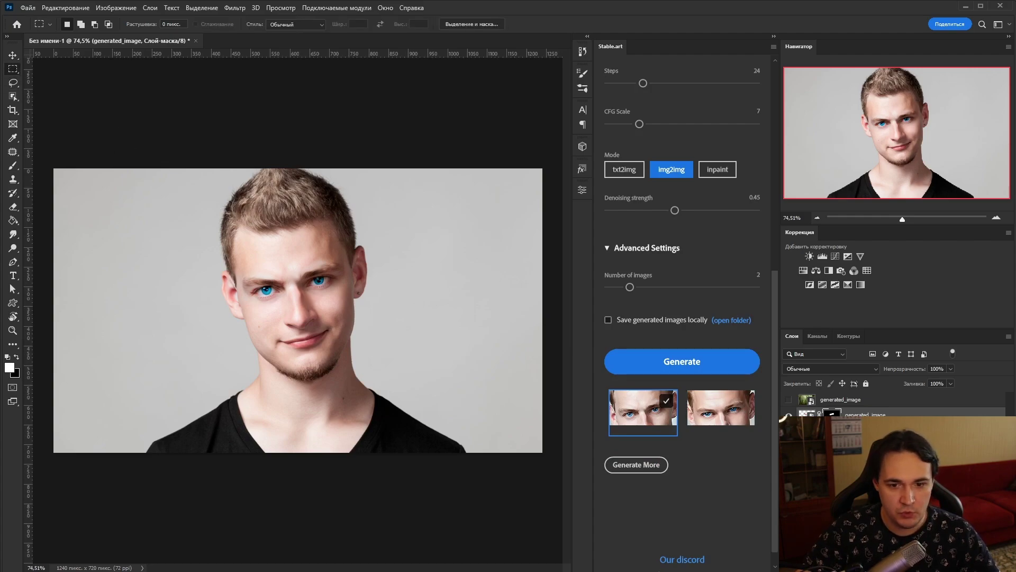
drag(181, 212, 412, 403)
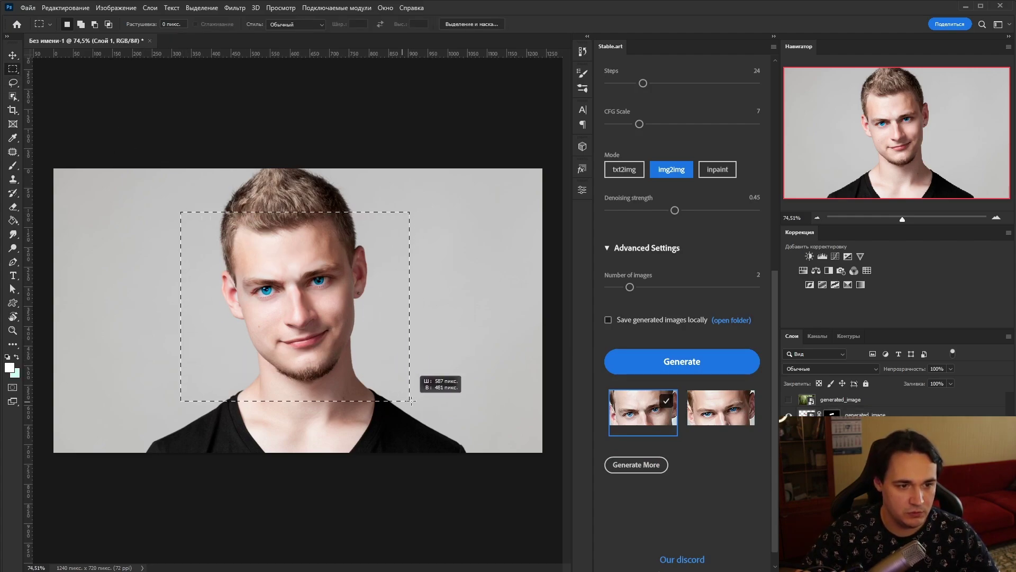
click(665, 369)
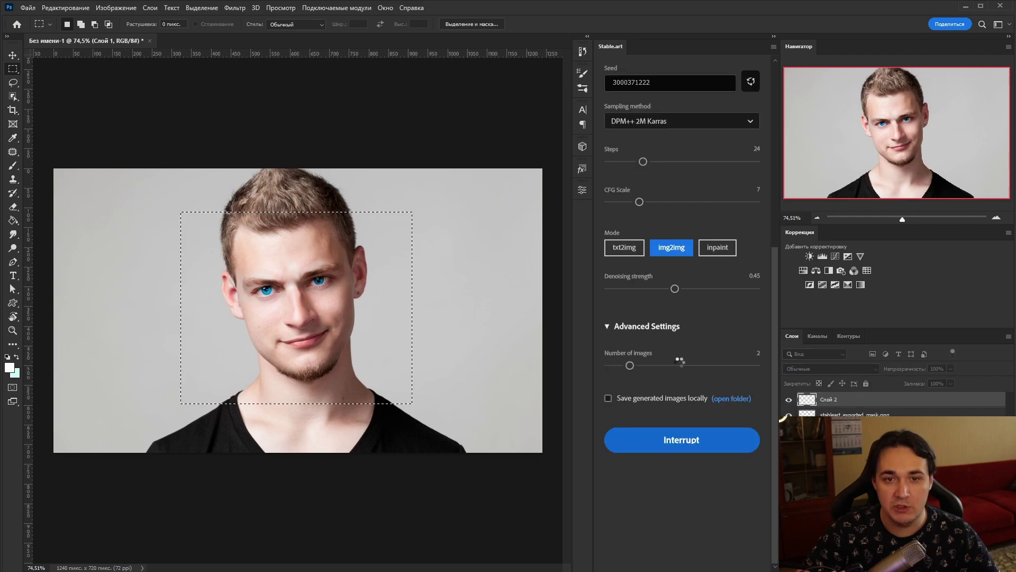
click(729, 516)
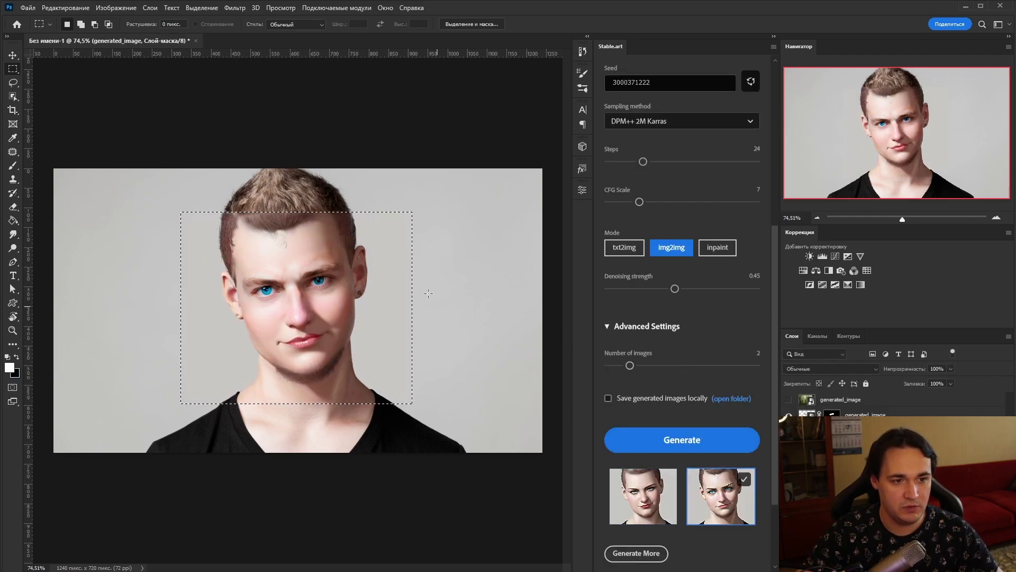
click(436, 273)
- Retry generating without a selection and dismiss the selection-required warning
scroll(620, 255, up, 5)
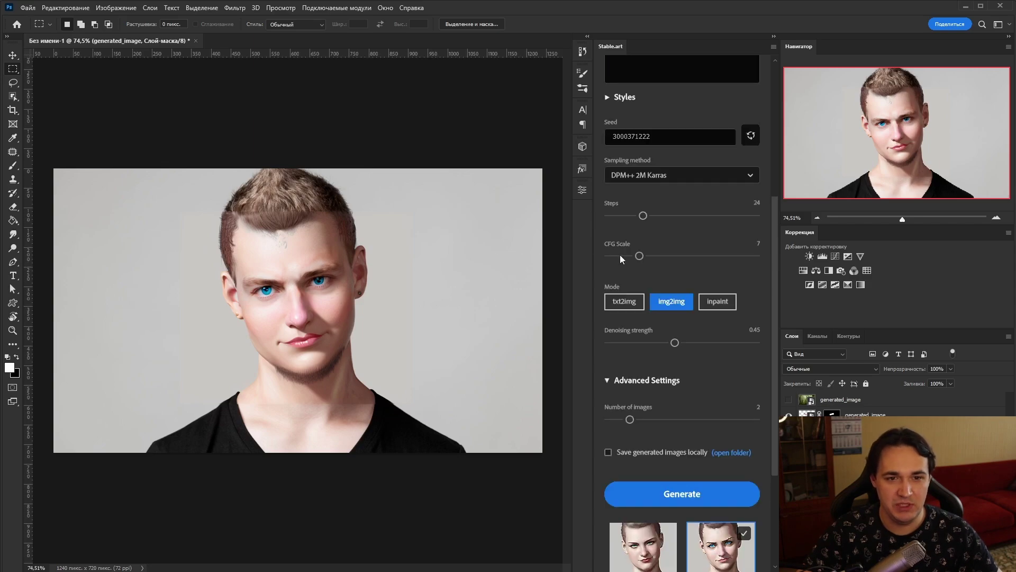
scroll(658, 271, up, 5)
scroll(701, 293, down, 10)
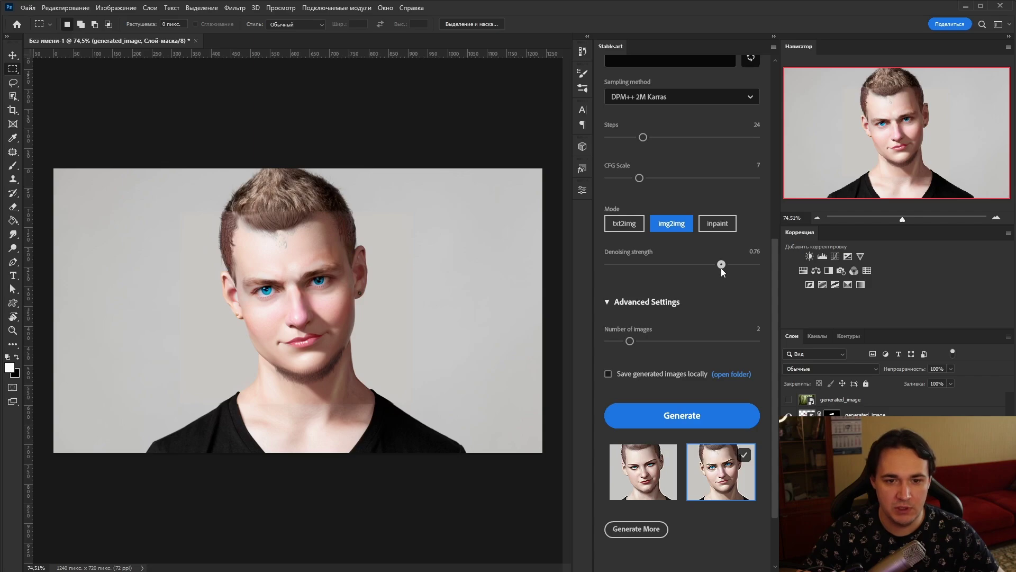
click(681, 415)
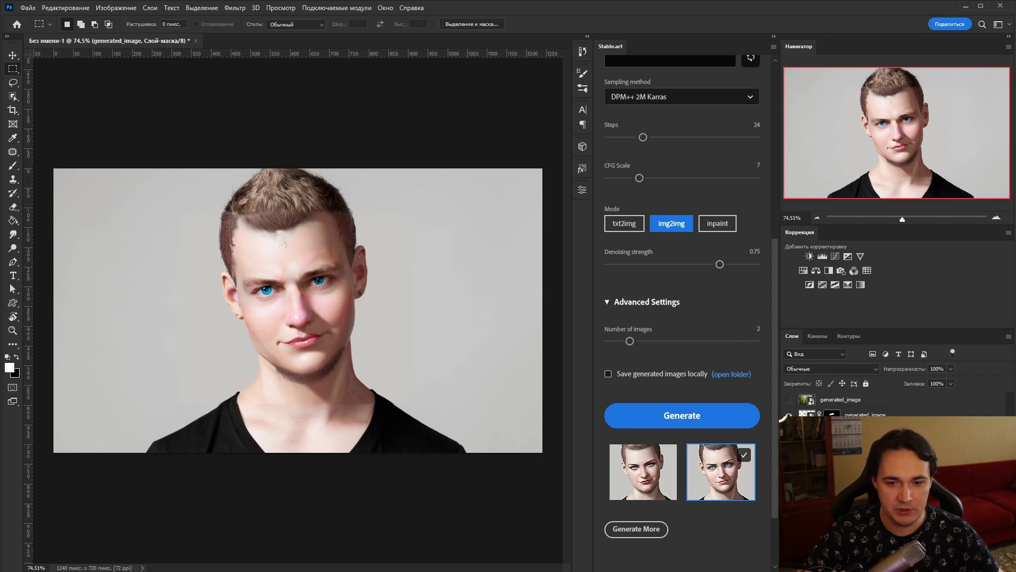
click(683, 427)
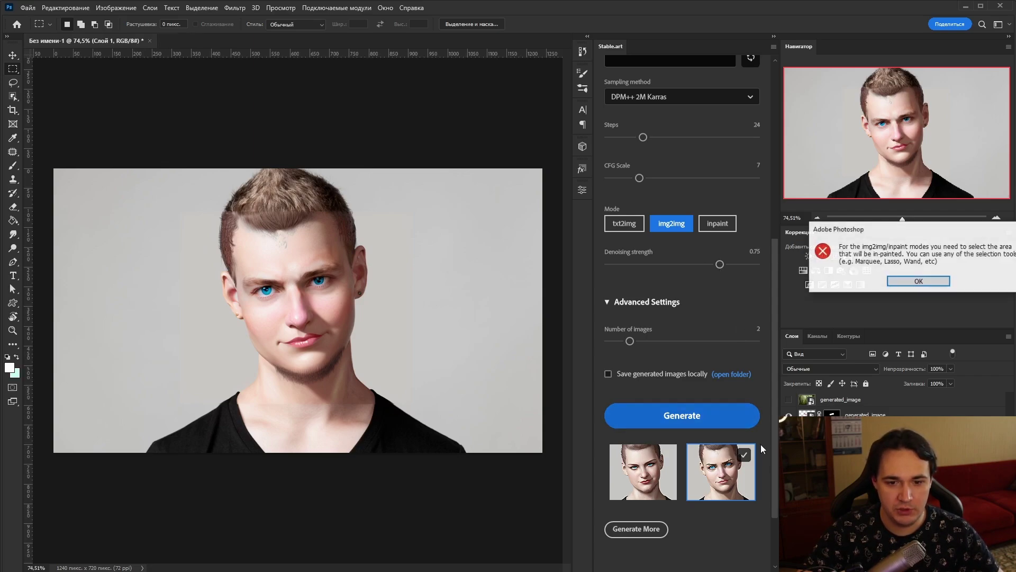
click(907, 284)
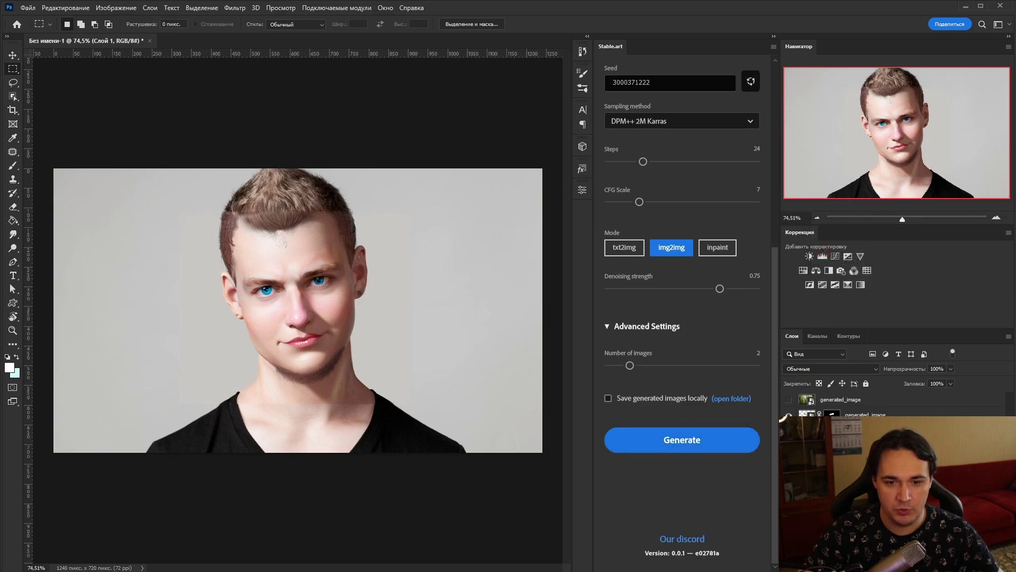
- Restyle the face into a cyberpunk cat-eared character with 1 image, then set denoising to 0.65
click(782, 417)
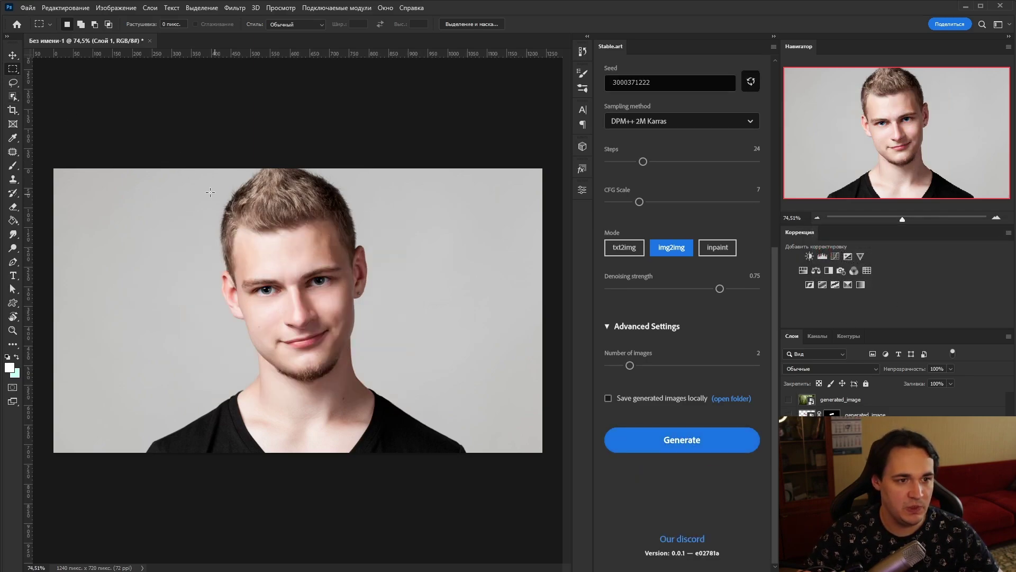
drag(180, 169, 429, 440)
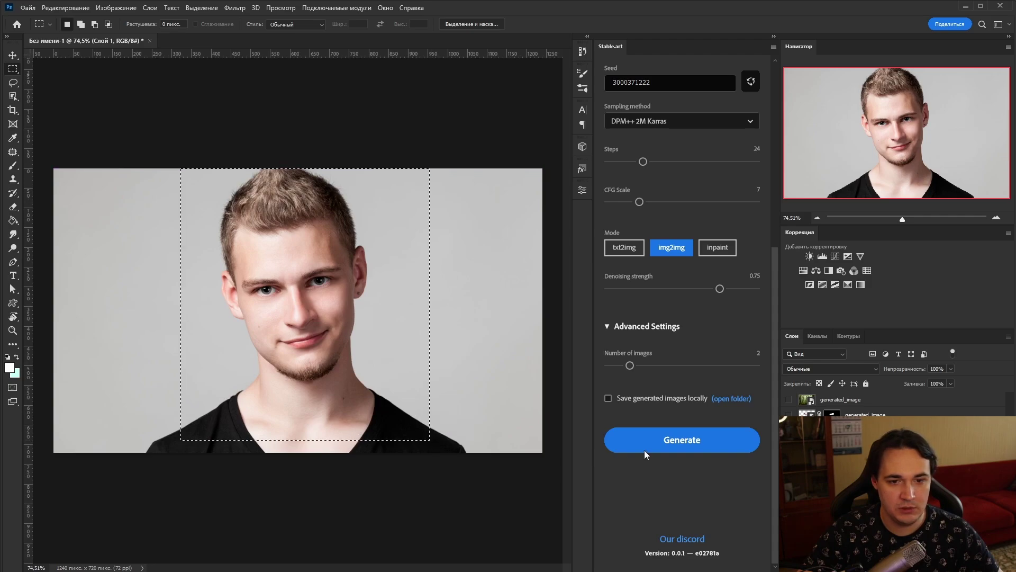
drag(630, 365, 609, 365)
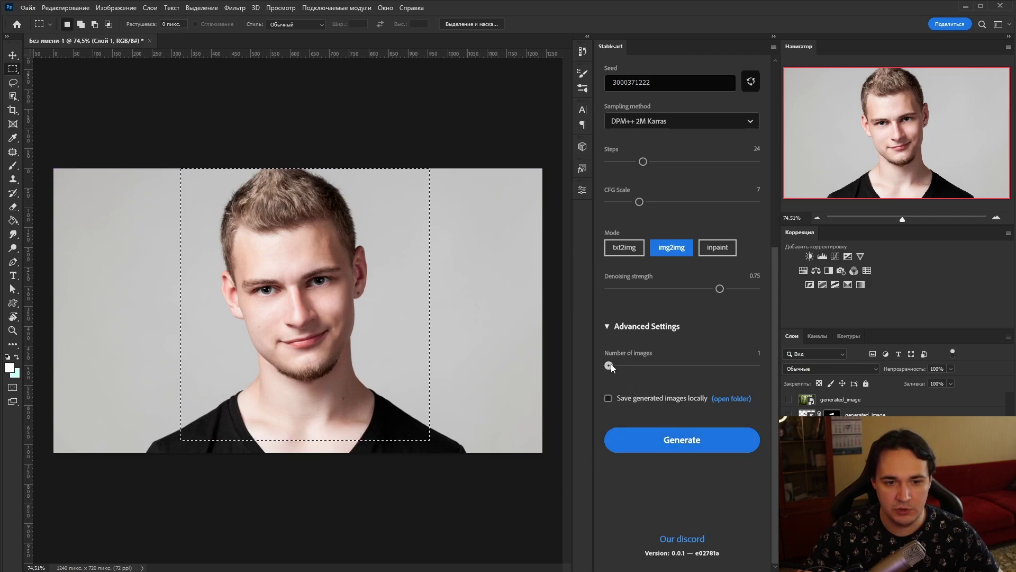
click(686, 447)
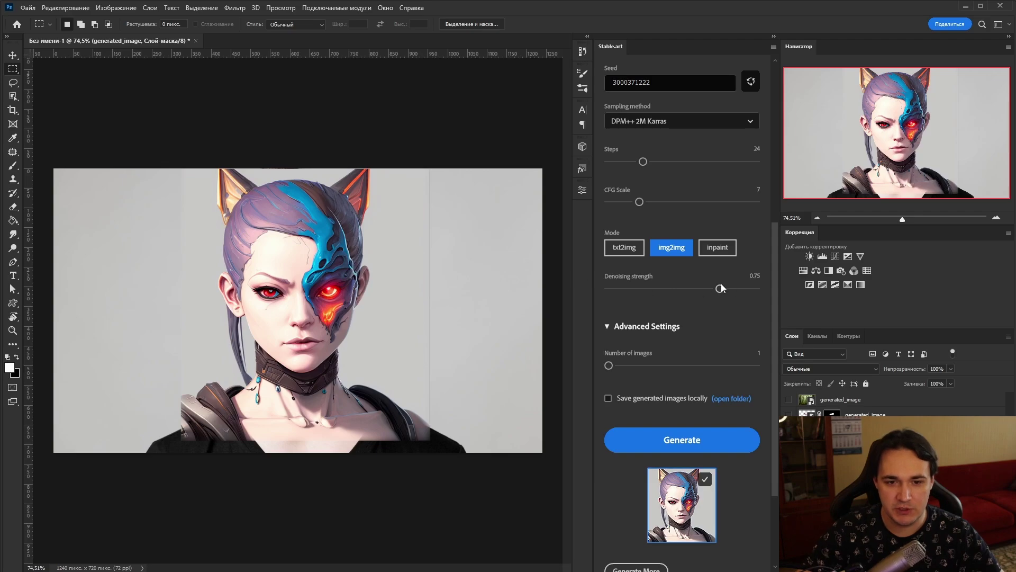
drag(721, 289, 706, 289)
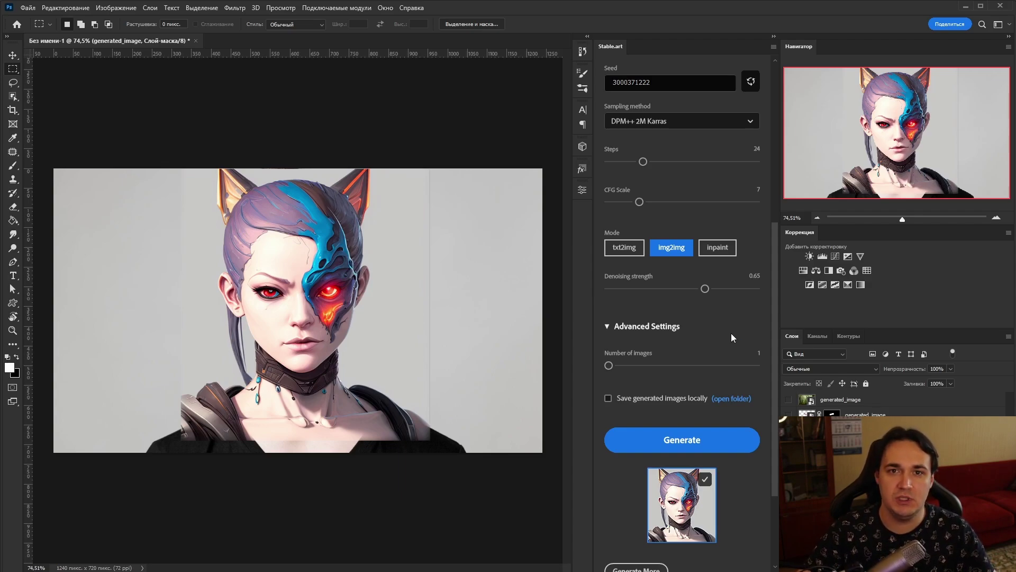
- Copy the gold stone statue prompt from Explore, restore the original portrait, and select the face
scroll(772, 295, up, 10)
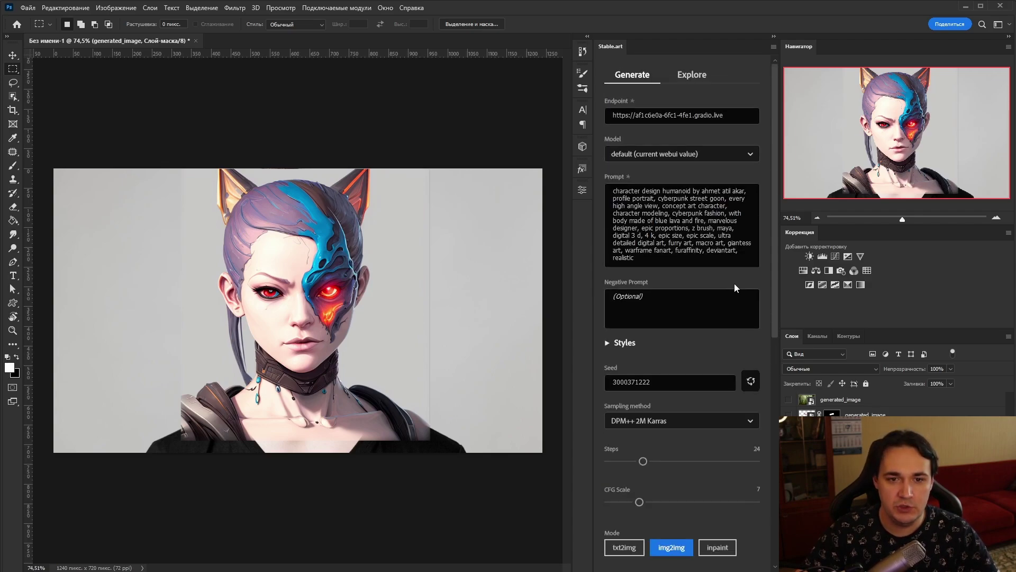
click(699, 74)
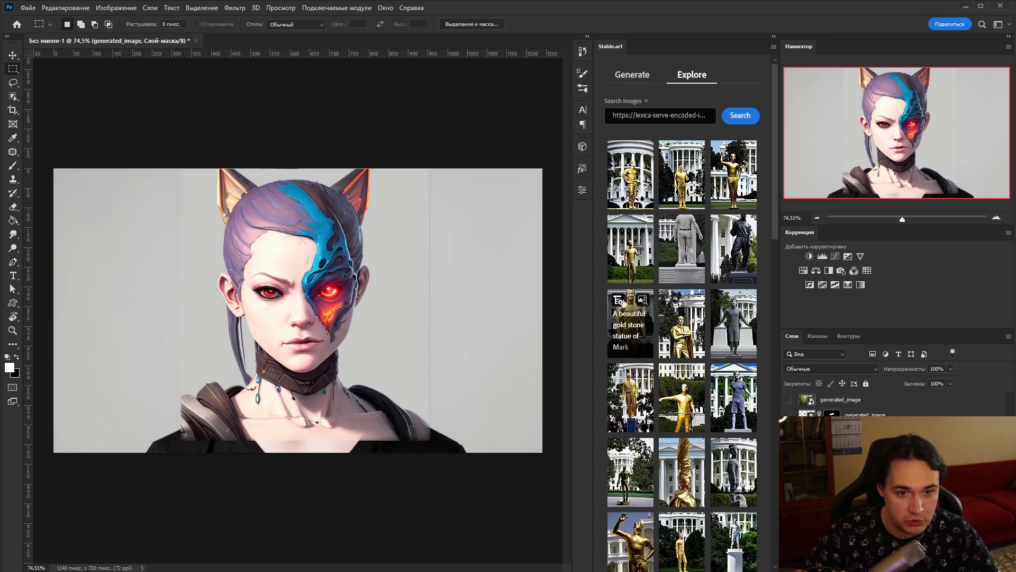
click(617, 301)
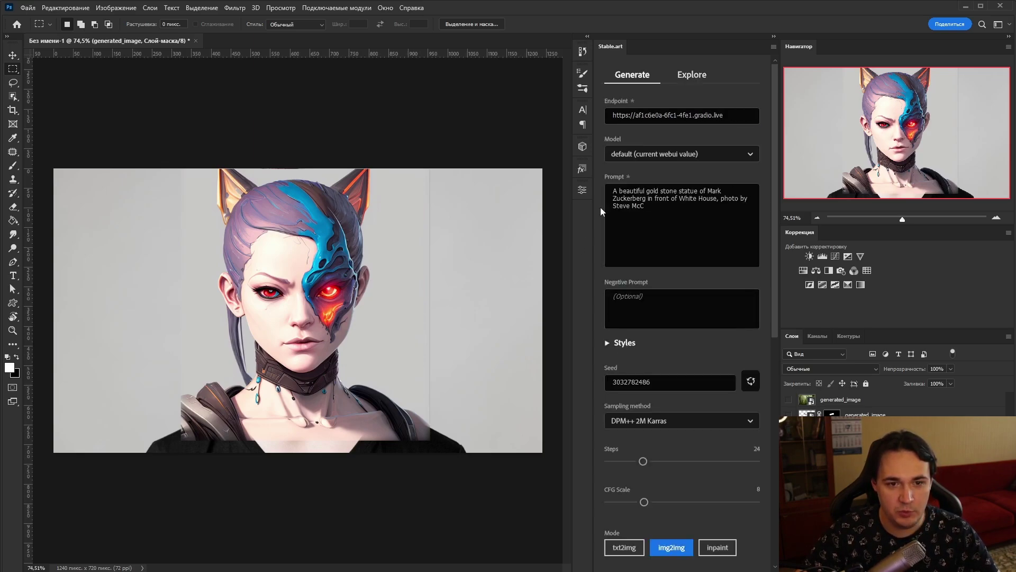
scroll(601, 212, down, 5)
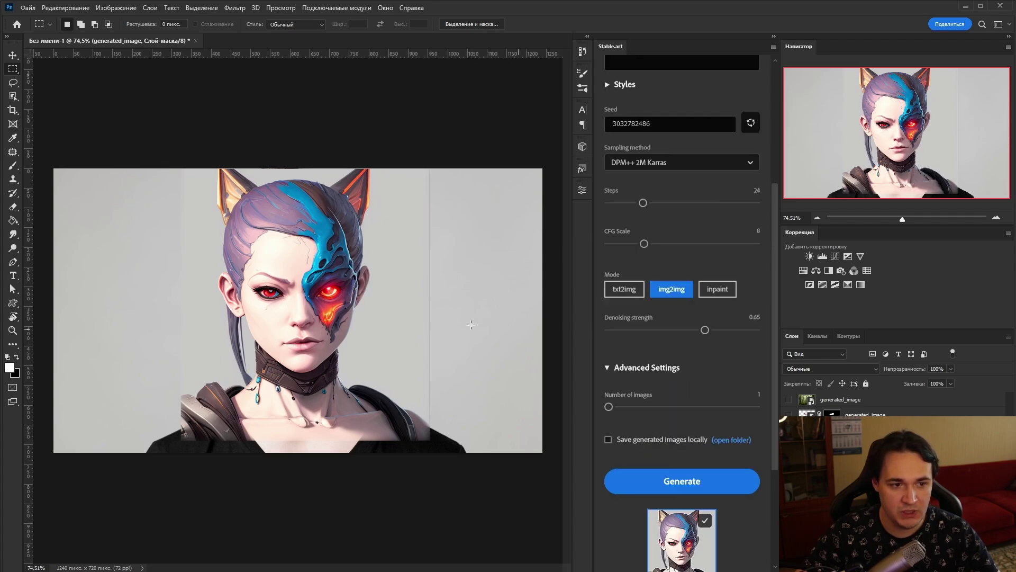
key(ctrl+z)
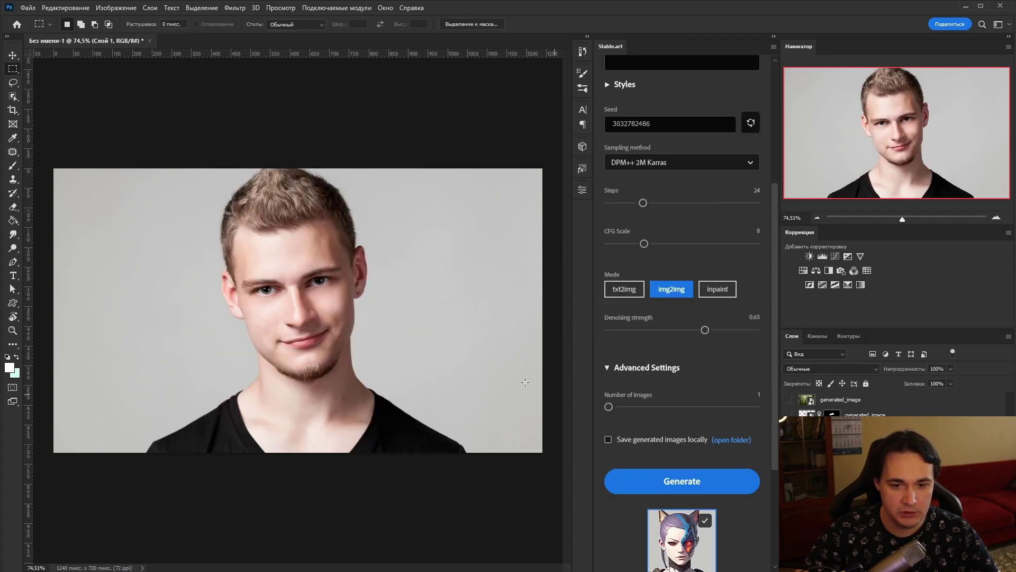
drag(172, 159, 424, 463)
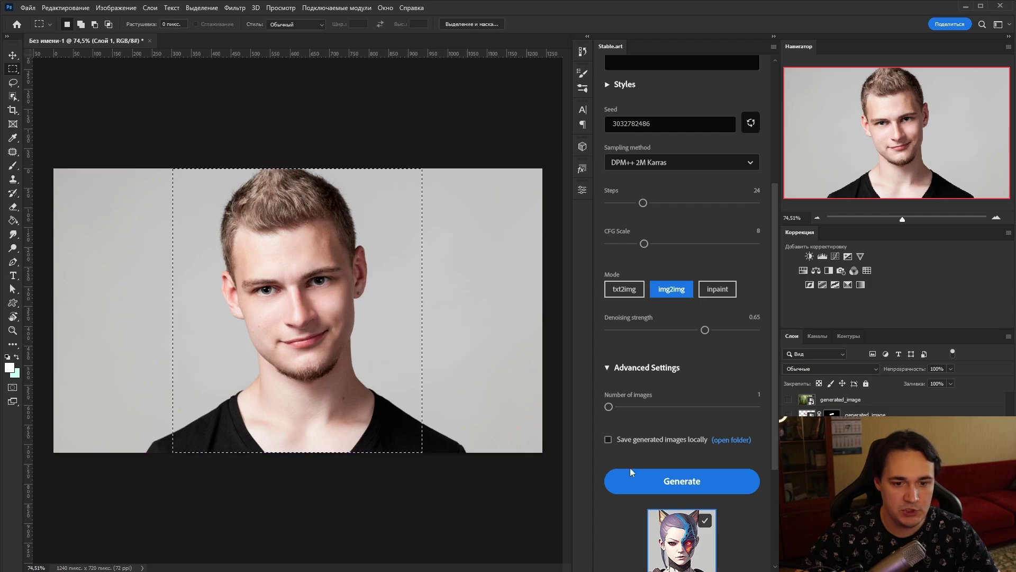
- Generate the gold-bronze statue version of the selected face area
click(690, 484)
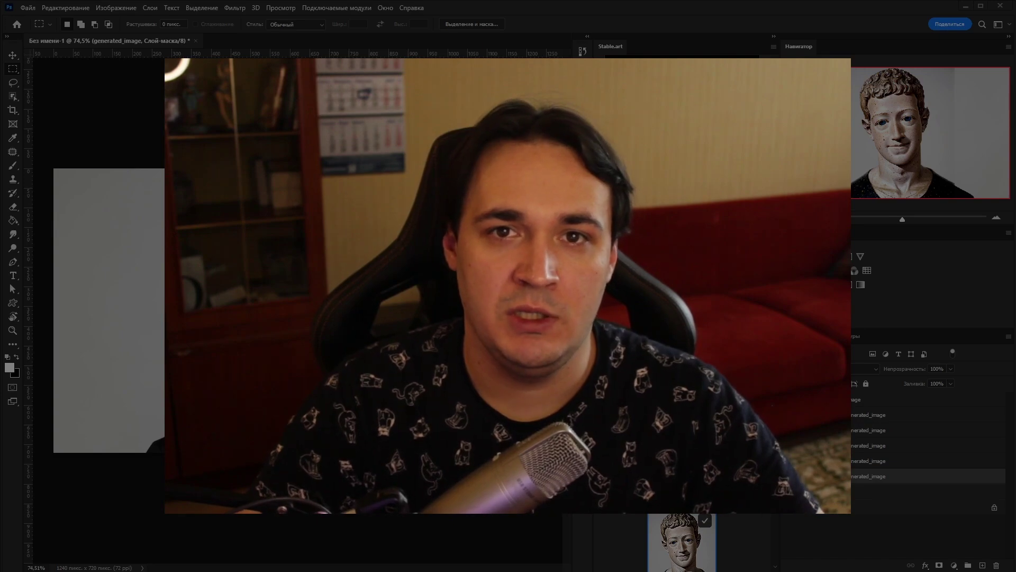
scroll(683, 317, down, 5)
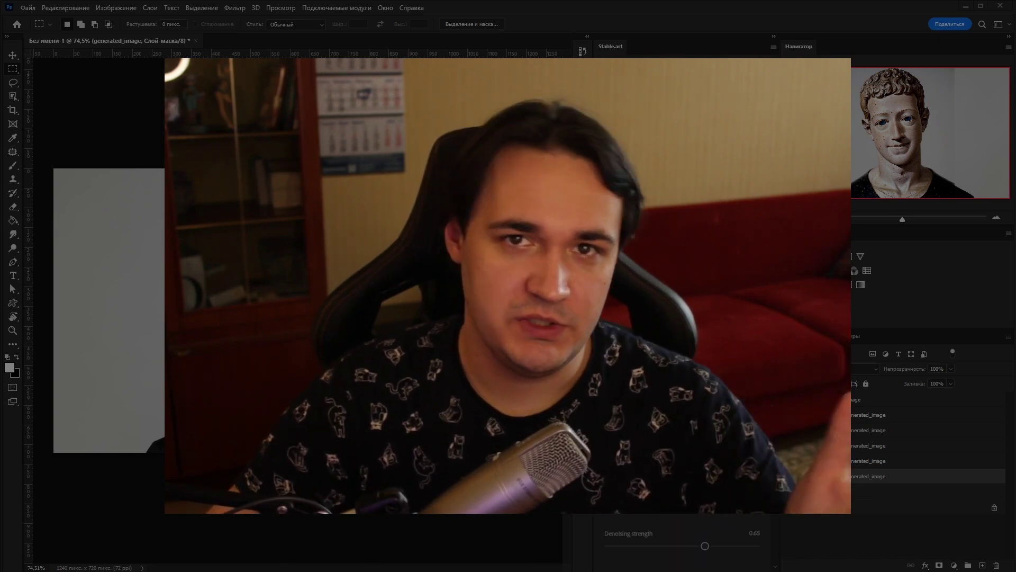